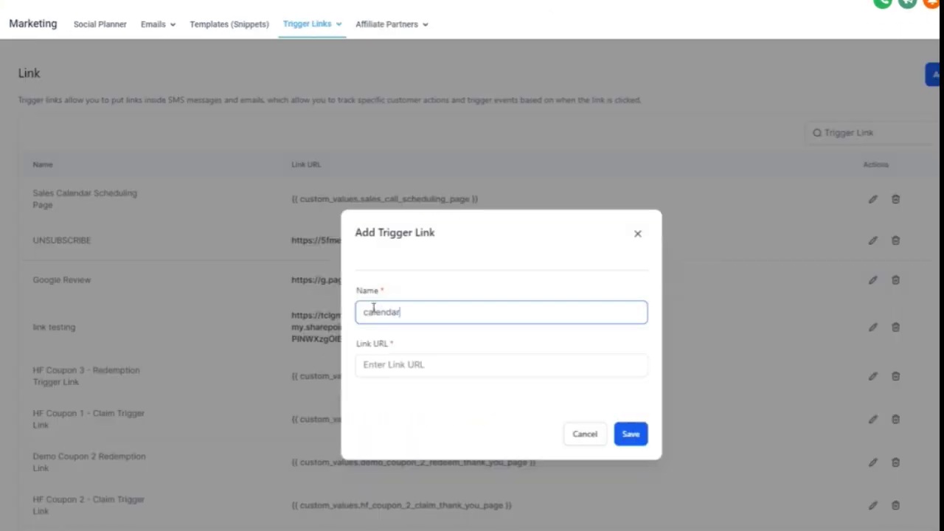
# Copy the strategy-one-on-one booking page URL from the browser address bar.
pyautogui.click(380, 367)
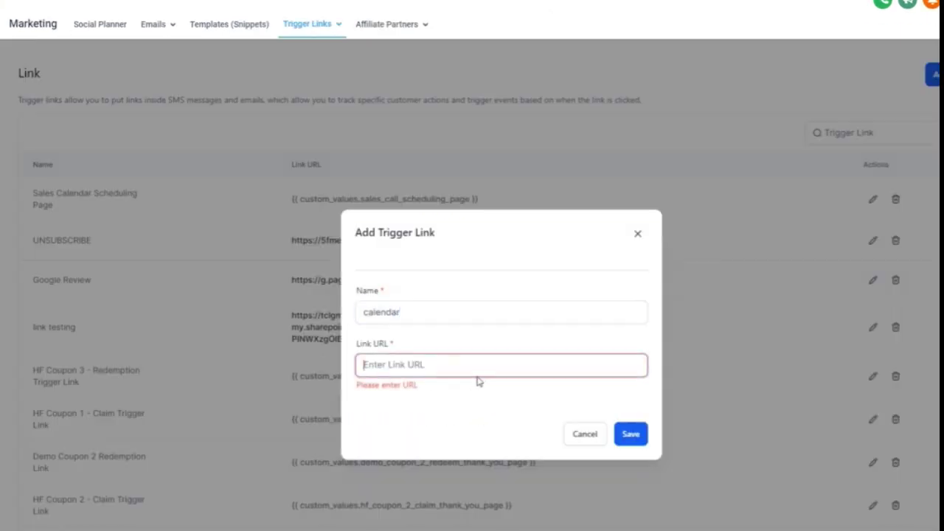
pyautogui.click(174, 8)
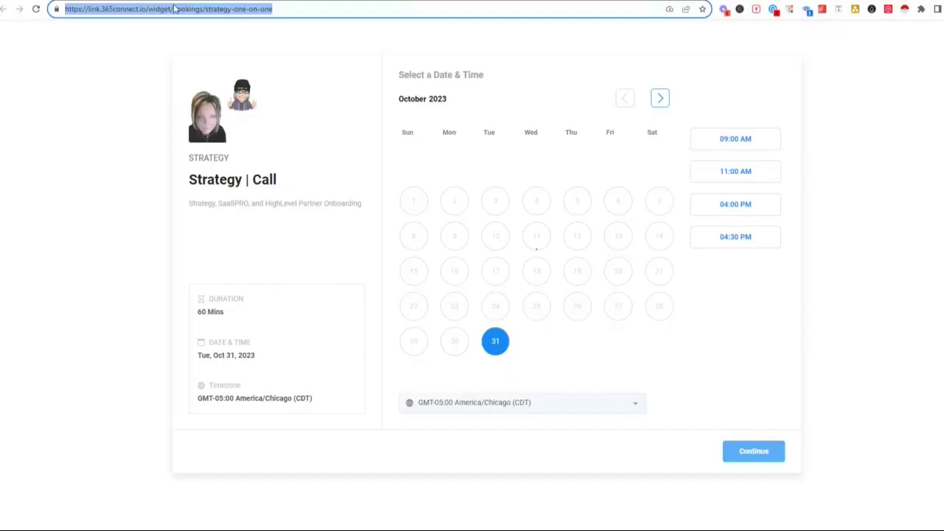
pyautogui.rightClick(174, 9)
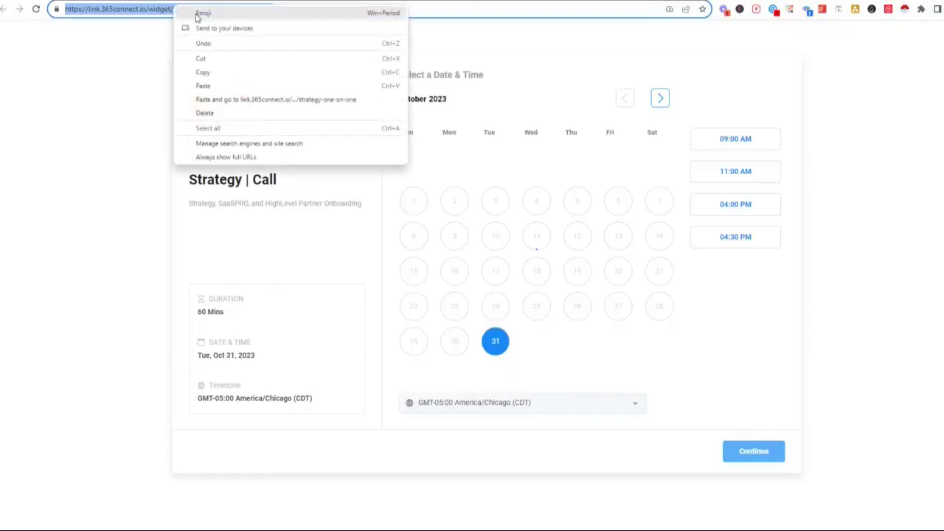
pyautogui.click(225, 74)
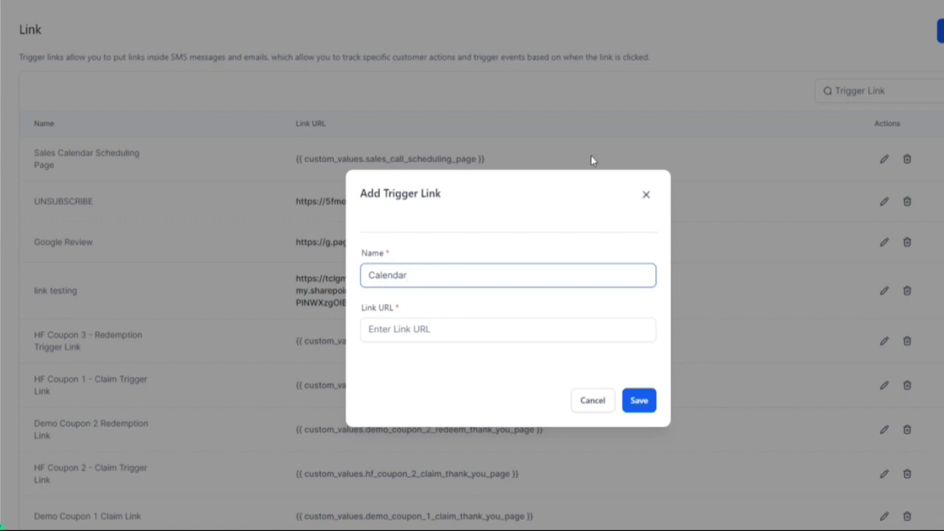
# Paste the booking URL into the Calendar trigger link's Link URL and save it.
pyautogui.click(399, 329)
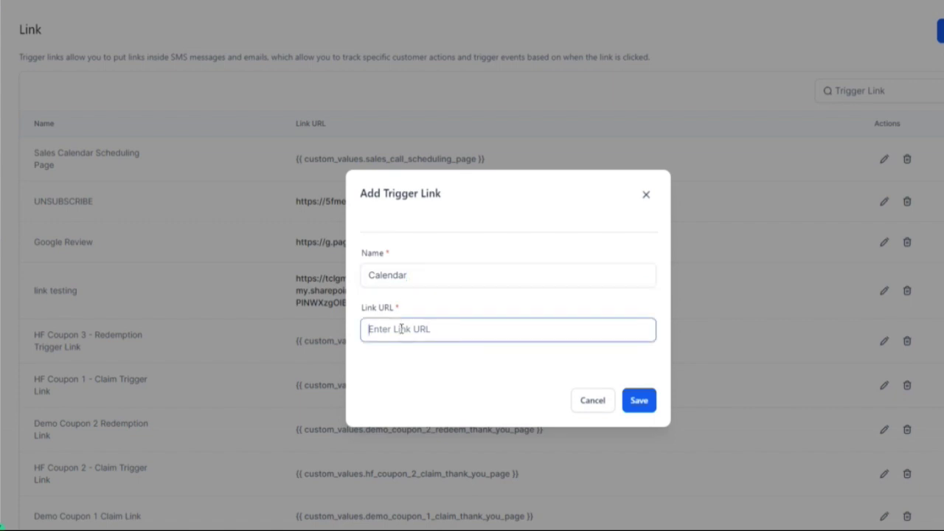
pyautogui.rightClick(401, 327)
pyautogui.click(460, 171)
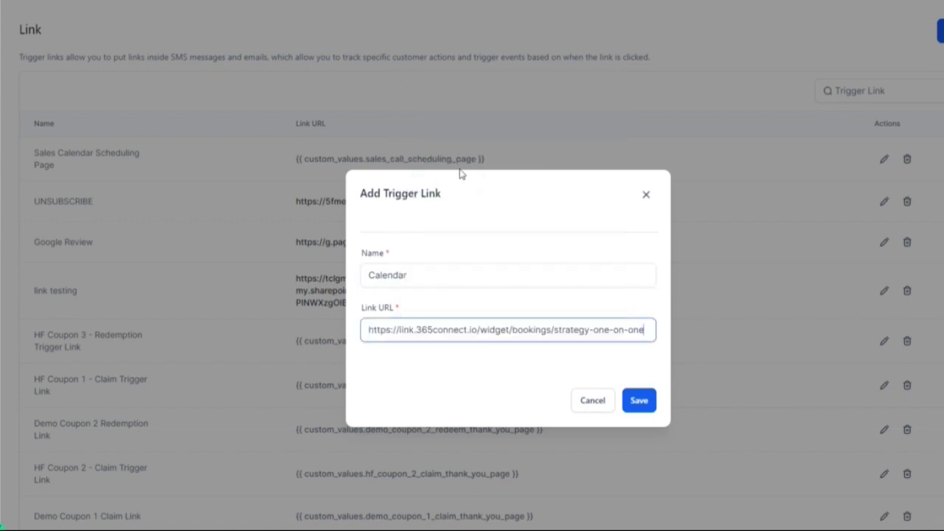
pyautogui.click(645, 404)
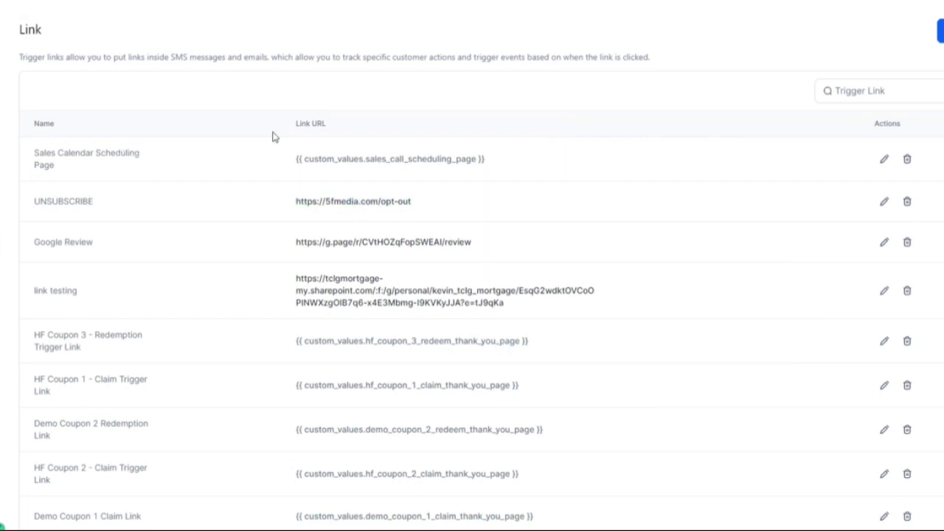
pyautogui.click(866, 95)
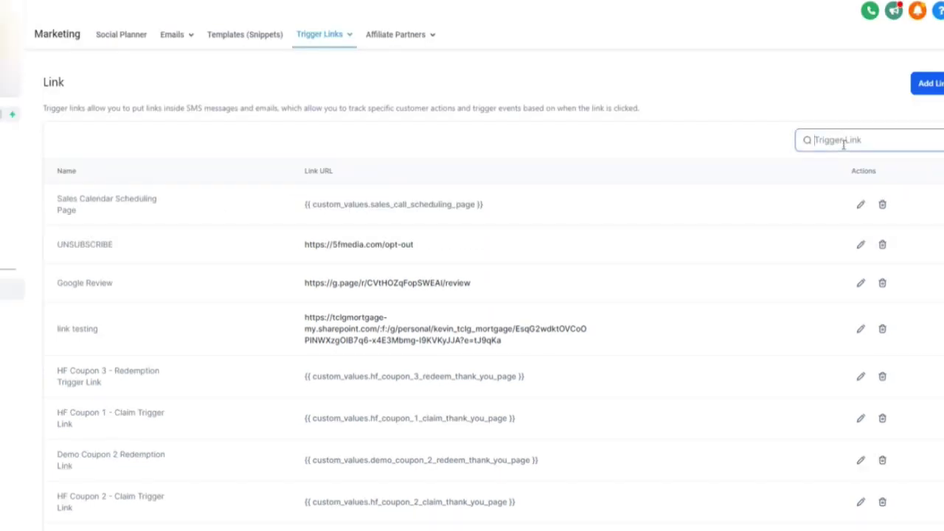
pyautogui.write('calend')
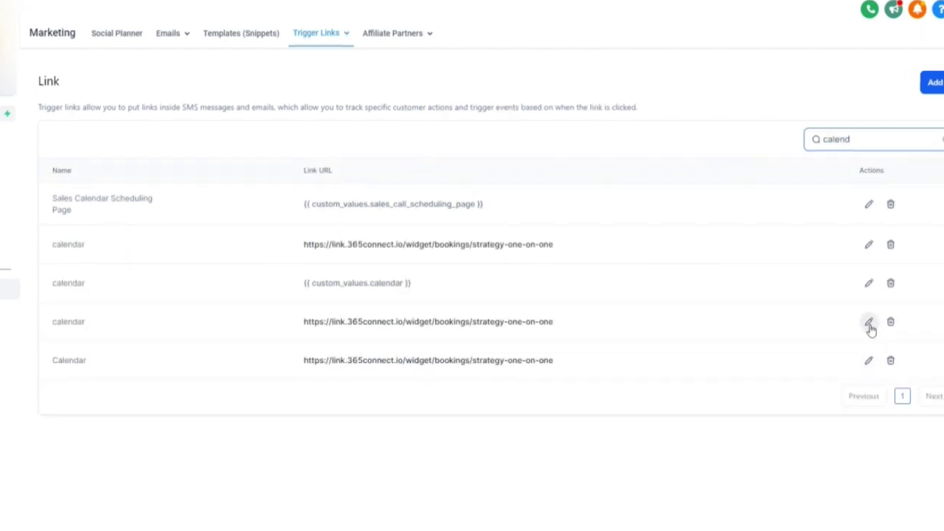
pyautogui.click(870, 324)
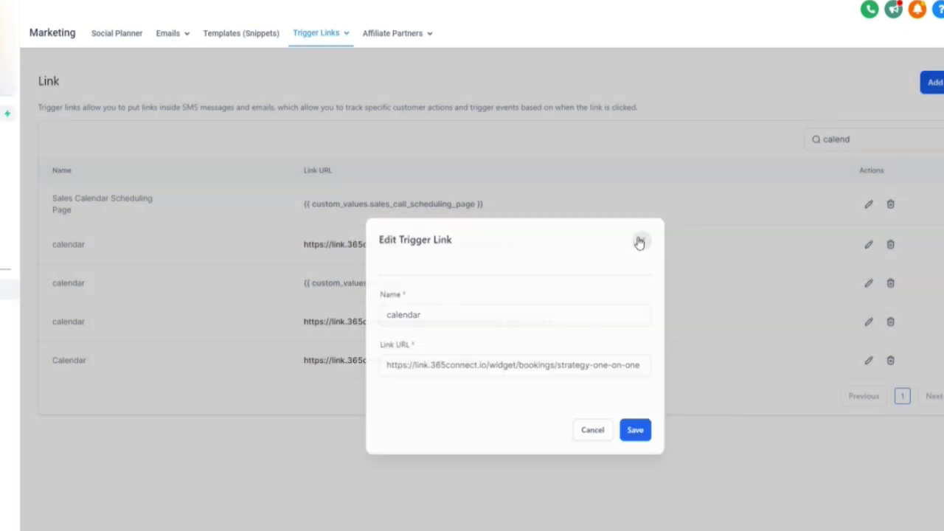
pyautogui.click(640, 243)
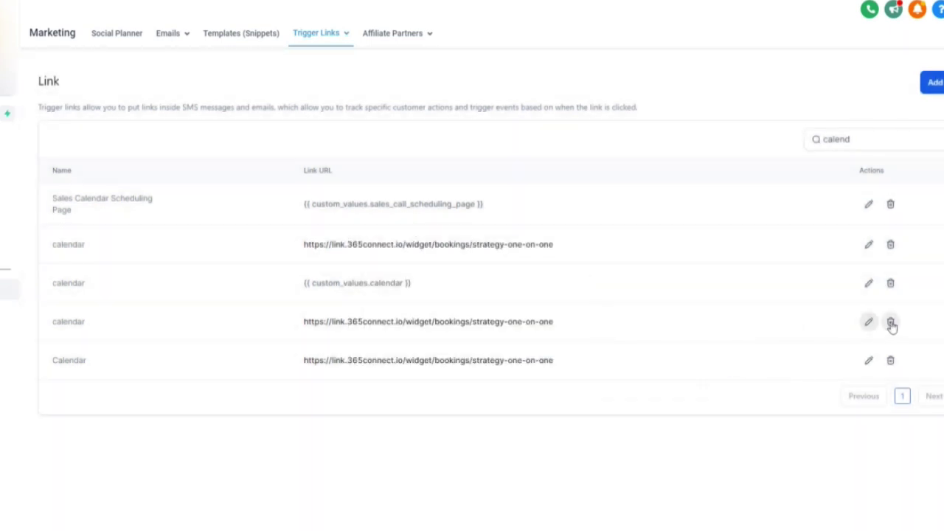
pyautogui.click(891, 323)
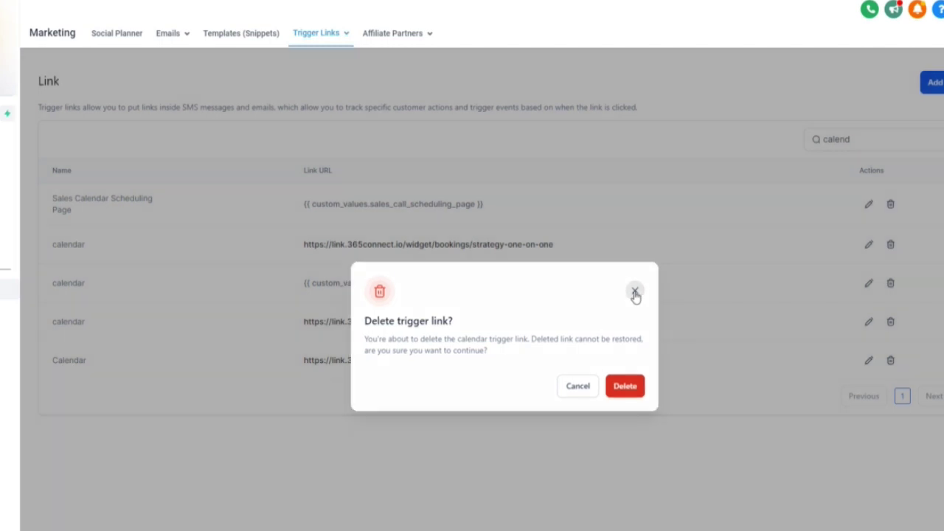
pyautogui.click(635, 291)
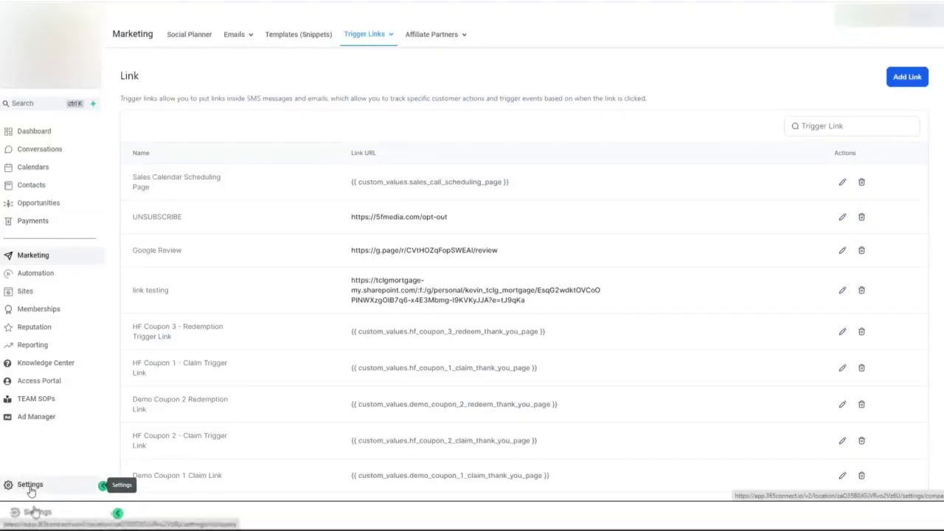
# In Settings > Custom Values, create a custom value 'Calendar' holding the pasted booking URL.
pyautogui.click(31, 488)
pyautogui.scroll(-1, 44, 340)
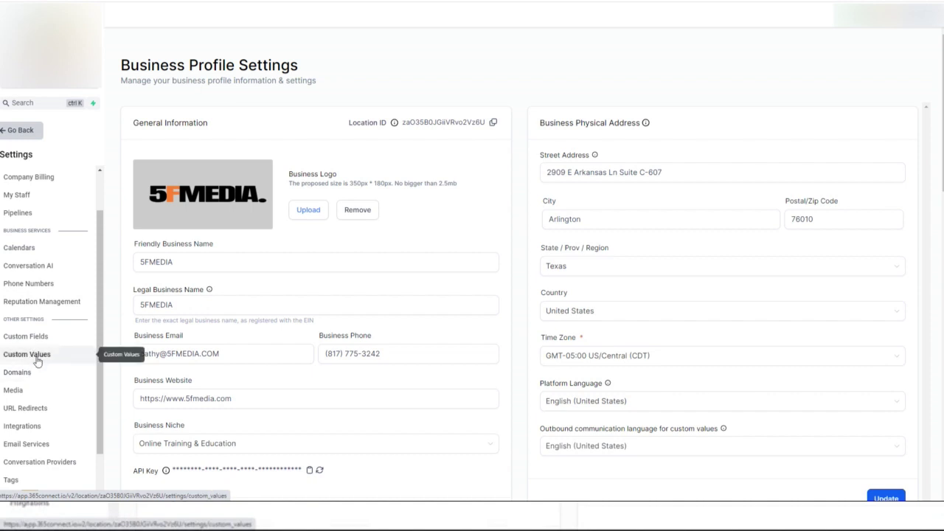
pyautogui.click(37, 360)
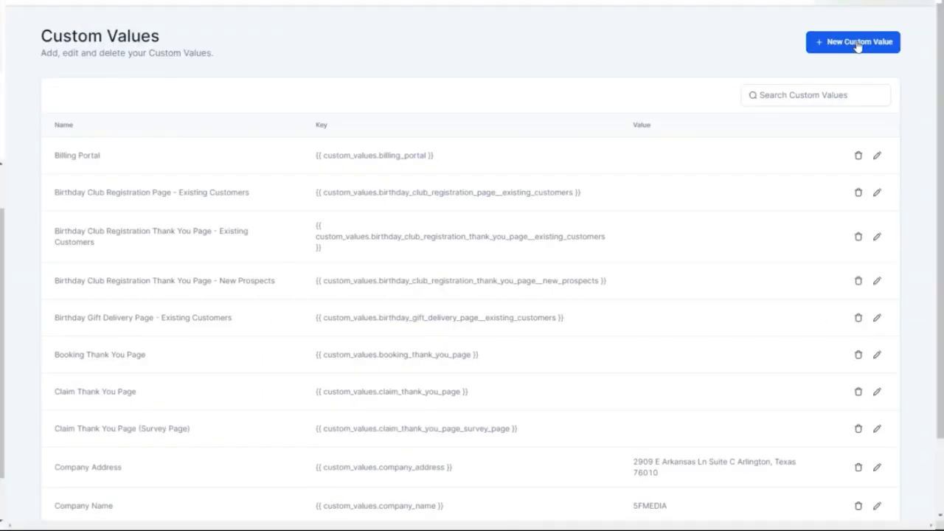
pyautogui.click(858, 43)
pyautogui.click(348, 247)
pyautogui.write('Calendar')
pyautogui.click(319, 297)
pyautogui.hotkey('ctrl', 'v')
pyautogui.click(539, 345)
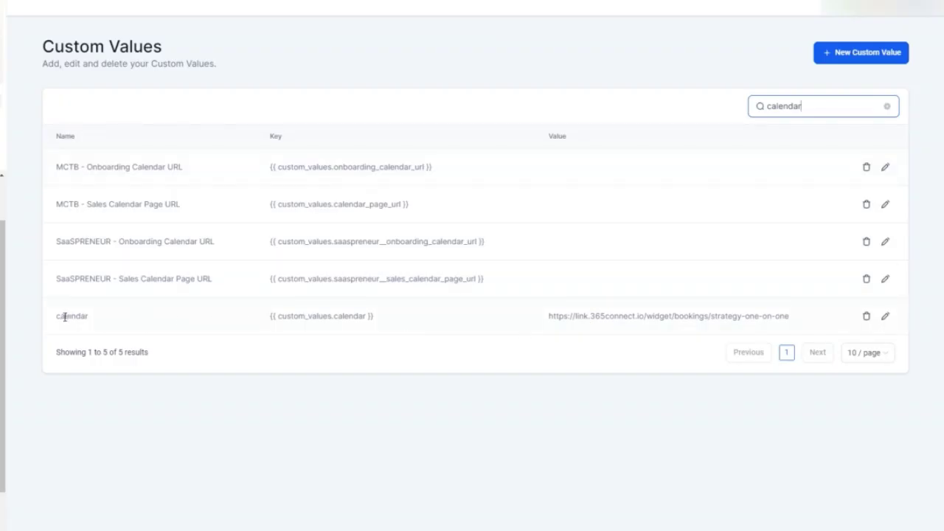
# Copy the calendar custom value's key from its row in the list.
pyautogui.moveTo(65, 317); pyautogui.dragTo(871, 317)
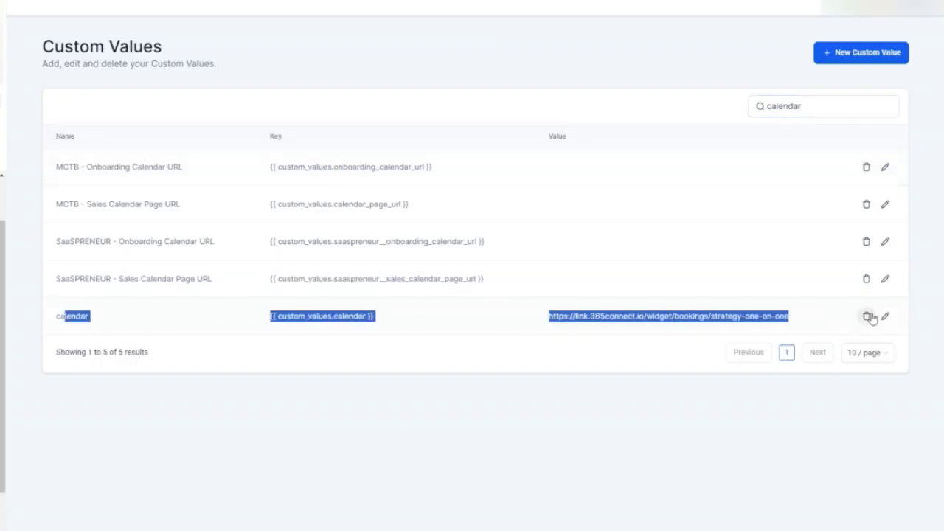
pyautogui.click(404, 323)
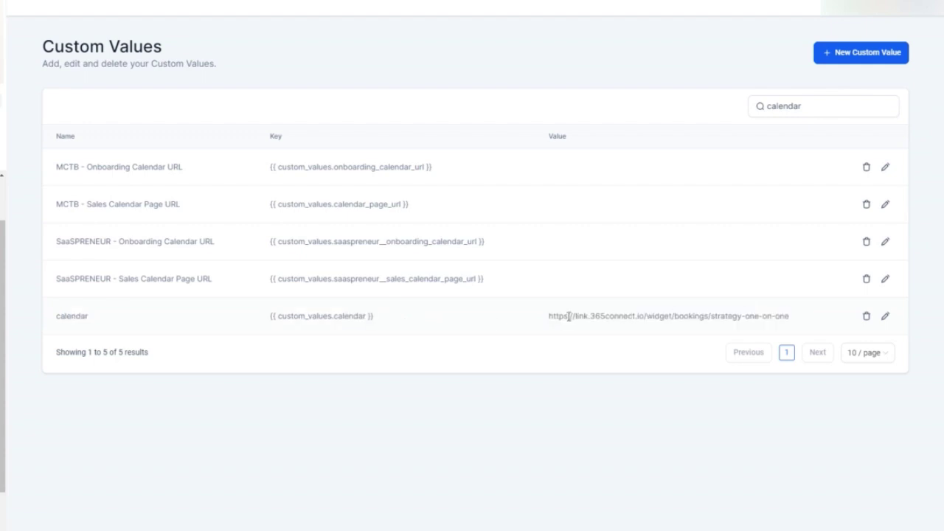
pyautogui.moveTo(379, 323); pyautogui.dragTo(268, 323)
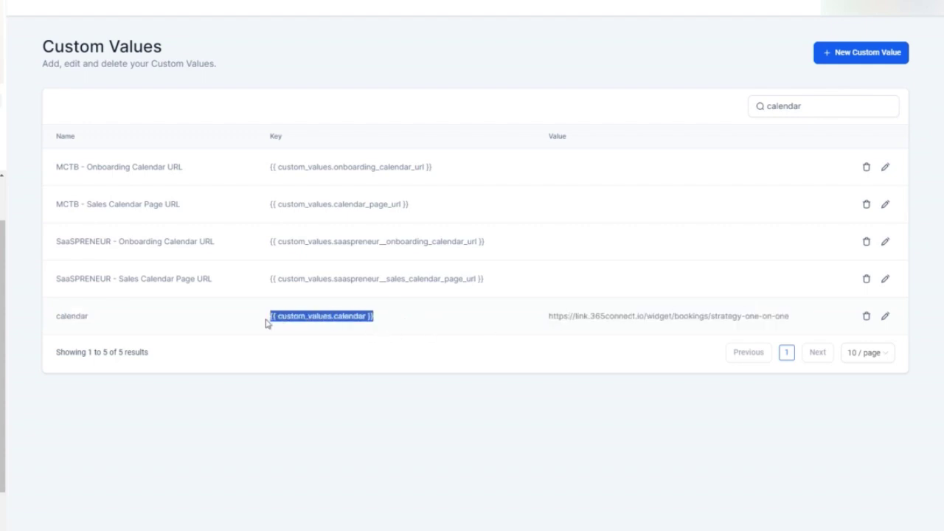
pyautogui.rightClick(283, 320)
pyautogui.click(337, 326)
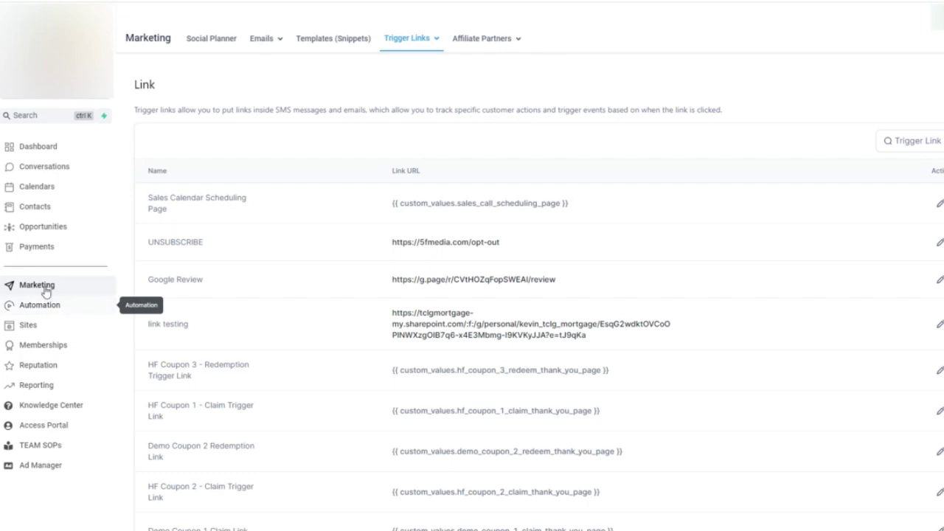
# Add a trigger link named 'Calendar' with the pasted custom value key as its URL.
pyautogui.moveTo(410, 39)
pyautogui.click(920, 77)
pyautogui.click(373, 296)
pyautogui.write('Calendar')
pyautogui.click(380, 344)
pyautogui.hotkey('ctrl', 'v')
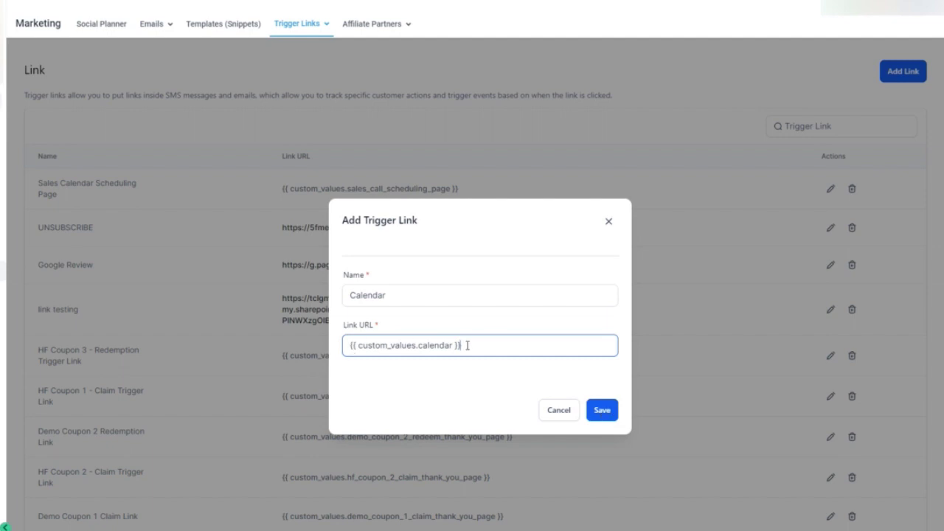
pyautogui.click(602, 410)
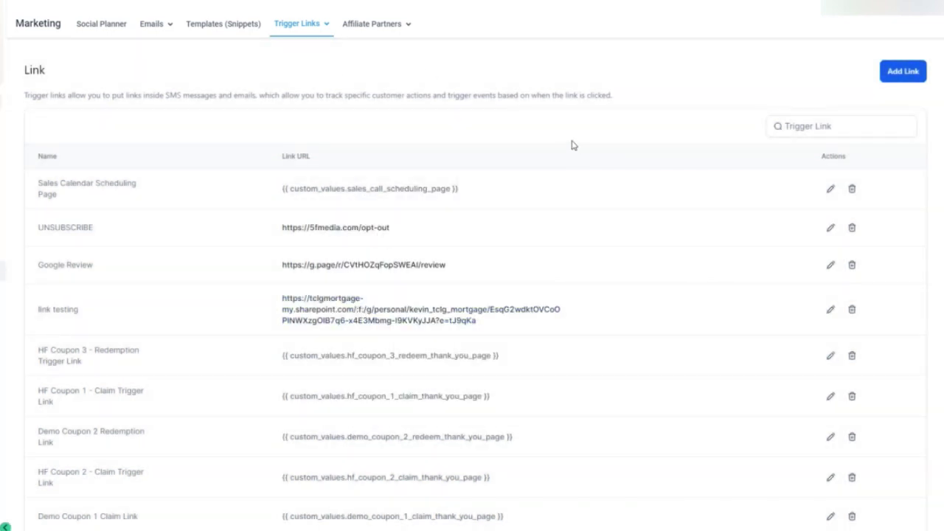
# Search the trigger links for 'cale' and inspect the misspelled calendarr link URL.
pyautogui.click(815, 125)
pyautogui.write('cale')
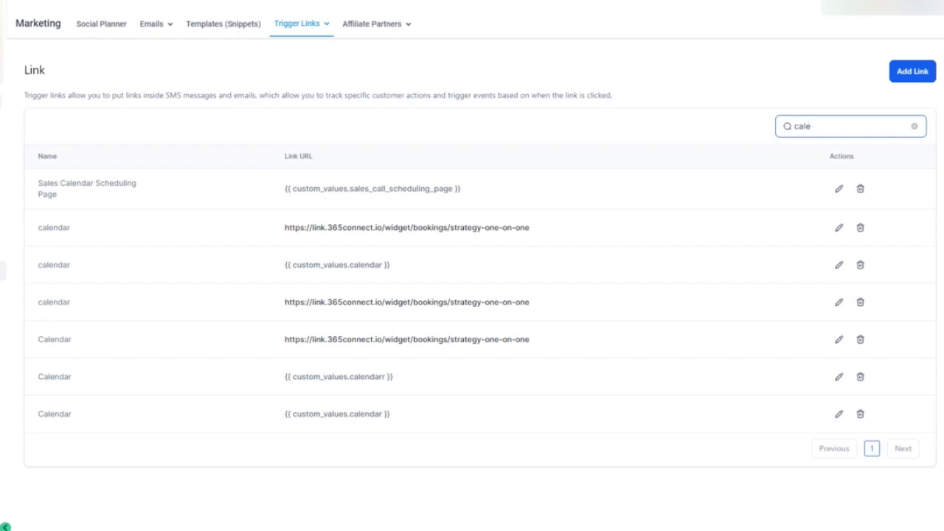
pyautogui.moveTo(406, 387); pyautogui.dragTo(37, 342)
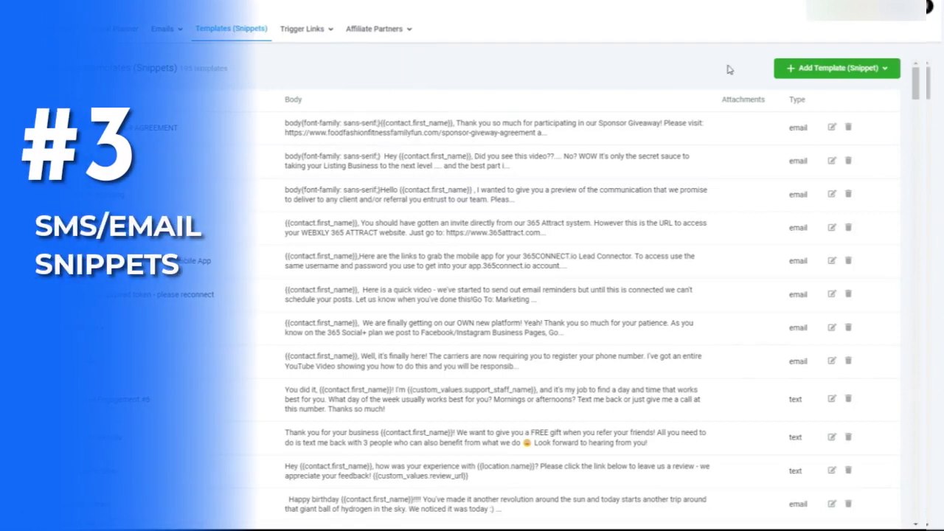
# Start a new text template and begin naming it Calendar.
pyautogui.click(882, 74)
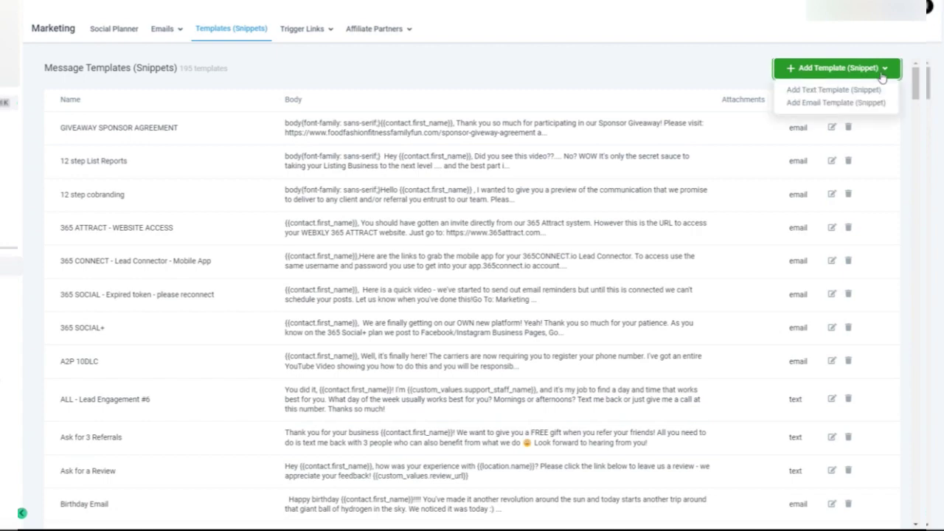
pyautogui.click(820, 92)
pyautogui.click(195, 97)
pyautogui.write('Calendar')
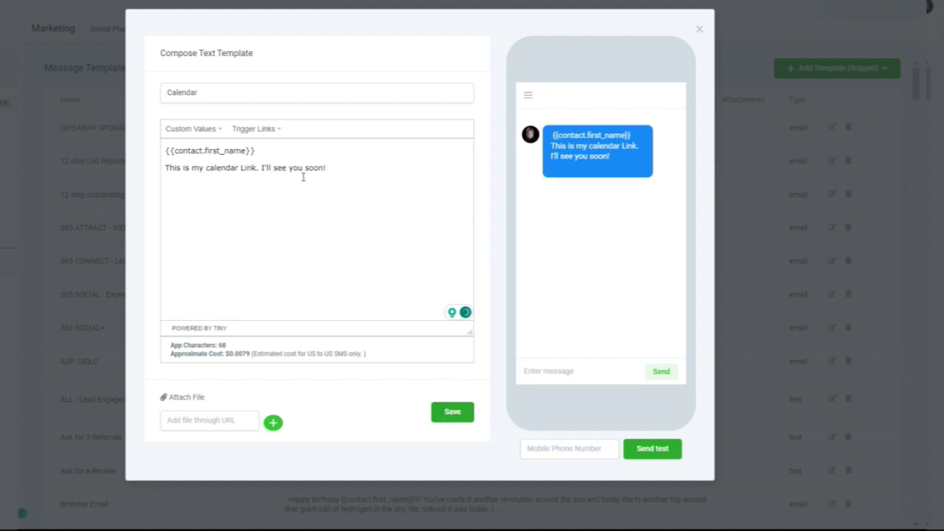
# Insert the Calendar trigger link after the greeting message in the text body.
pyautogui.moveTo(333, 173); pyautogui.dragTo(259, 174)
pyautogui.click(217, 186)
pyautogui.click(263, 129)
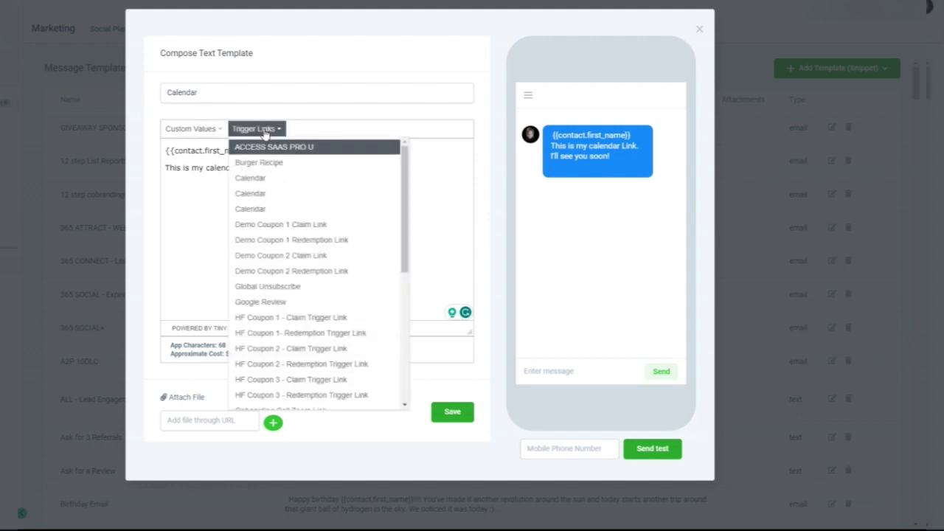
pyautogui.click(252, 178)
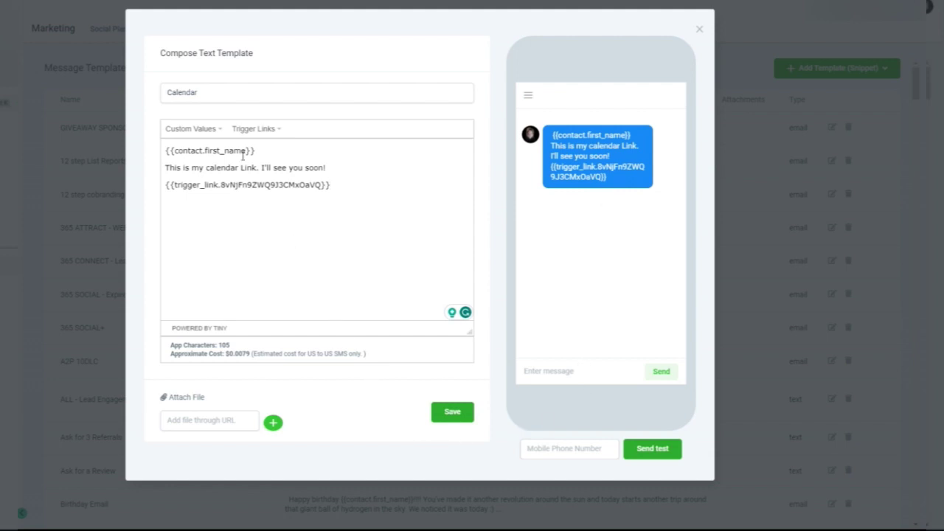
pyautogui.click(339, 185)
# Start a new email template with name and subject both set to 'Calendar'.
pyautogui.click(700, 32)
pyautogui.click(893, 71)
pyautogui.click(857, 108)
pyautogui.click(184, 99)
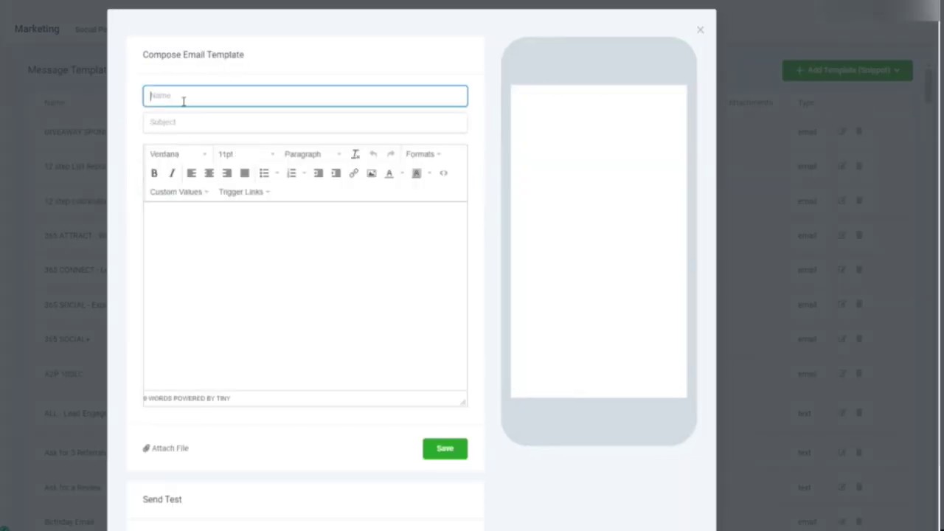
pyautogui.write('Calendar')
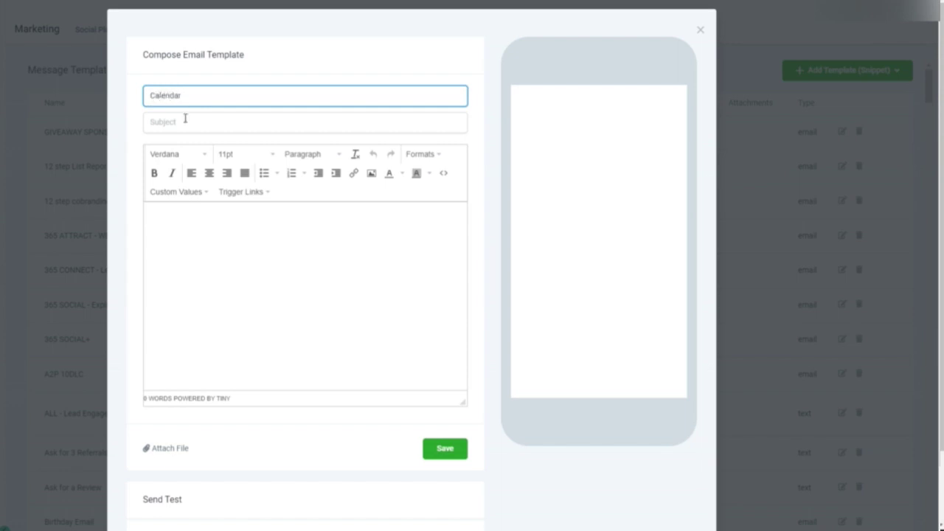
pyautogui.click(185, 119)
pyautogui.write('Calendar')
# Write the body as the contact First Name placeholder followed by 'Here is my link'.
pyautogui.click(177, 237)
pyautogui.click(180, 193)
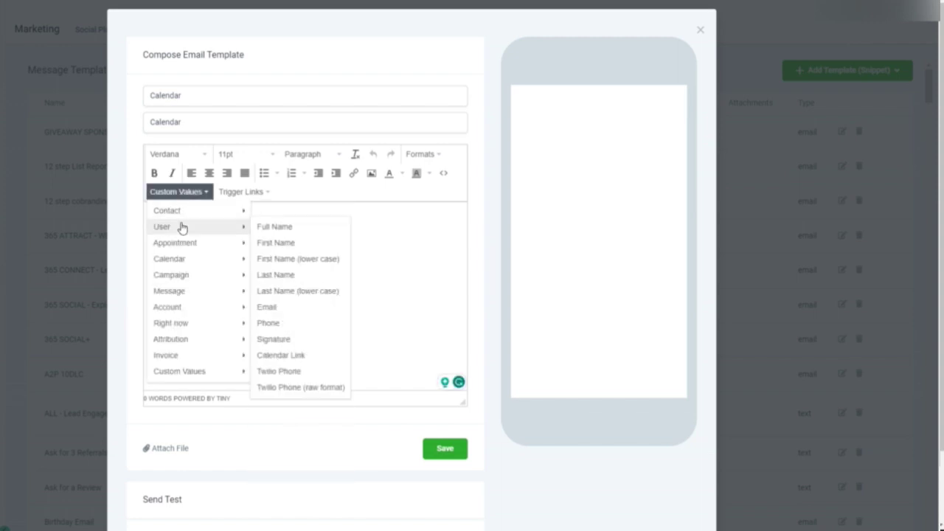
pyautogui.moveTo(187, 213)
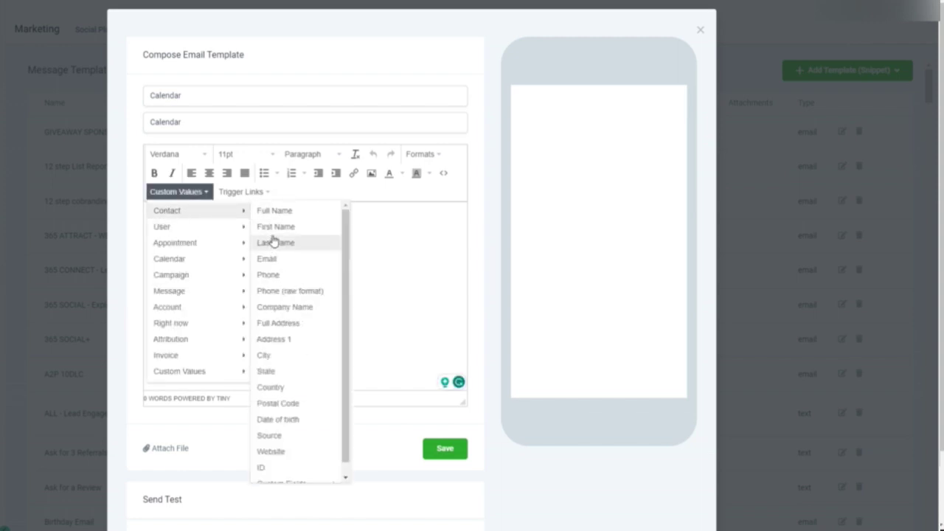
pyautogui.click(267, 229)
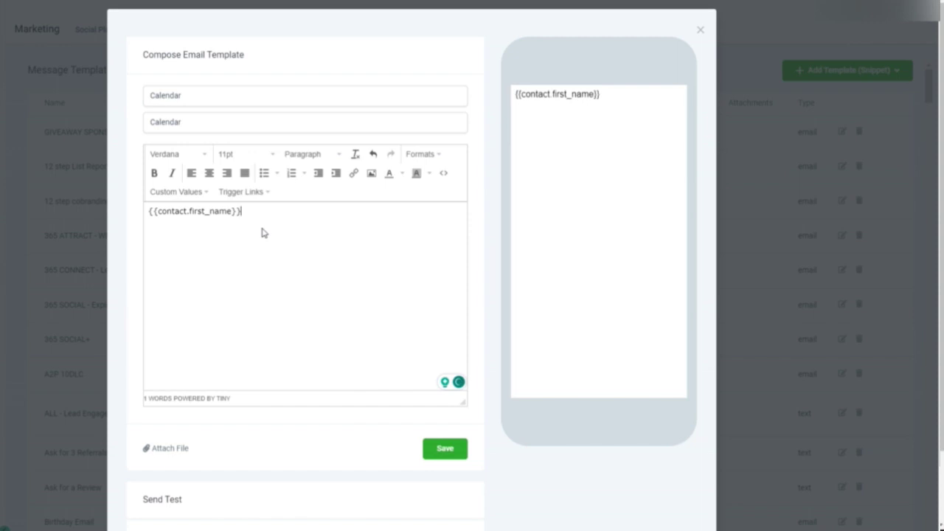
pyautogui.write('Here is my link')
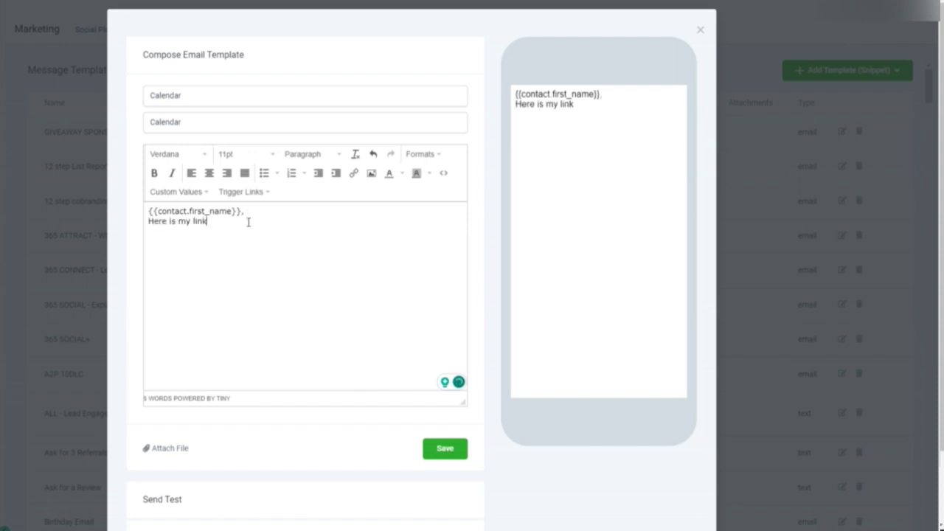
# Link the 'Here is my link' line to the Calendar trigger link and close the editor.
pyautogui.moveTo(248, 221); pyautogui.dragTo(131, 226)
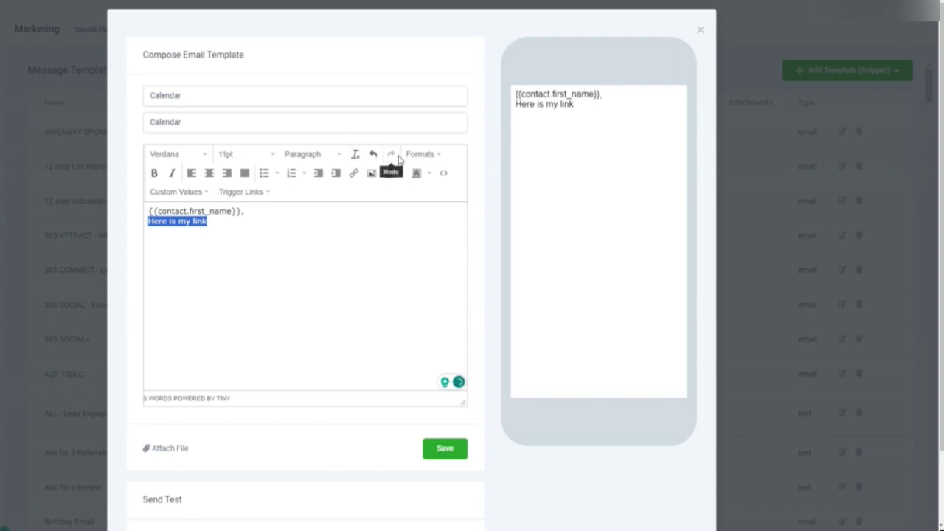
pyautogui.click(353, 173)
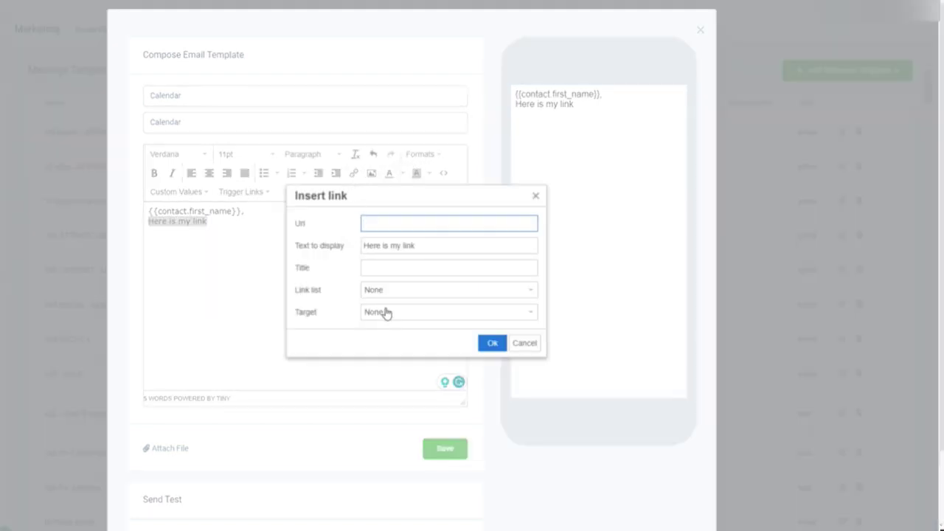
pyautogui.click(403, 318)
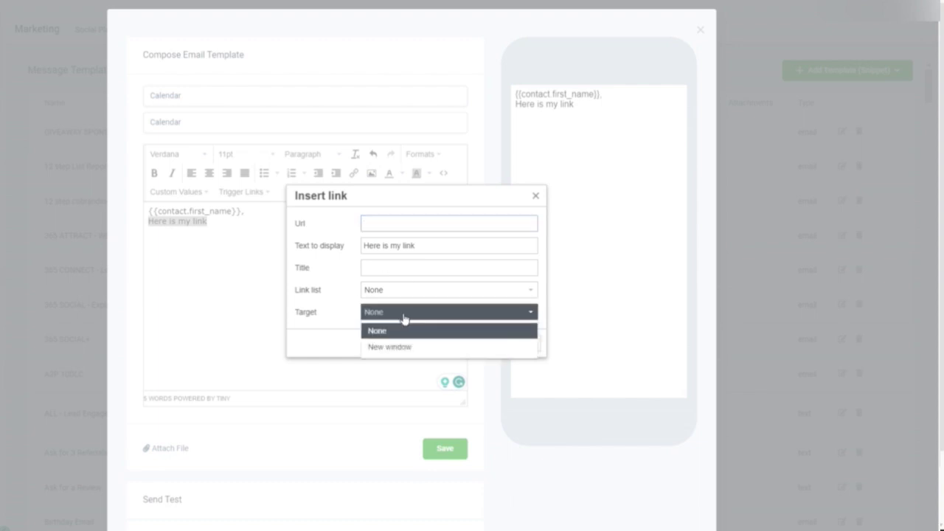
pyautogui.click(384, 293)
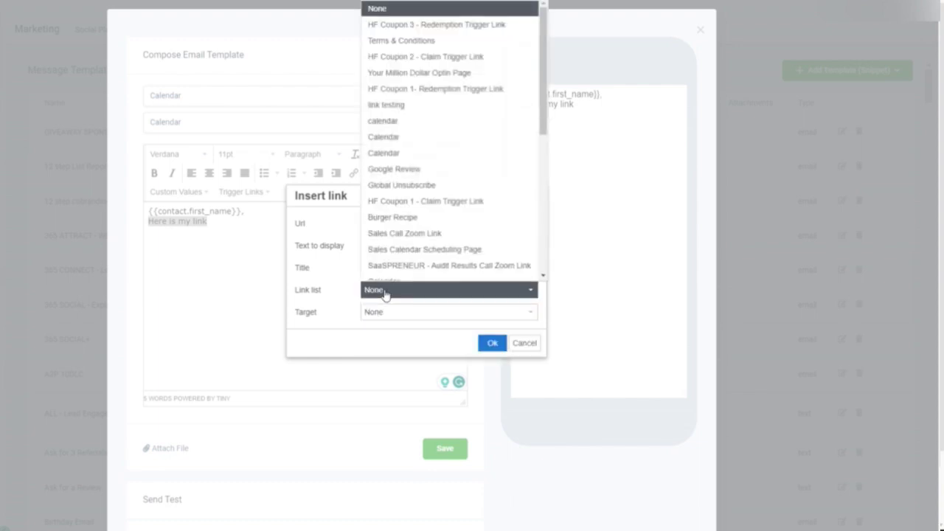
pyautogui.click(392, 137)
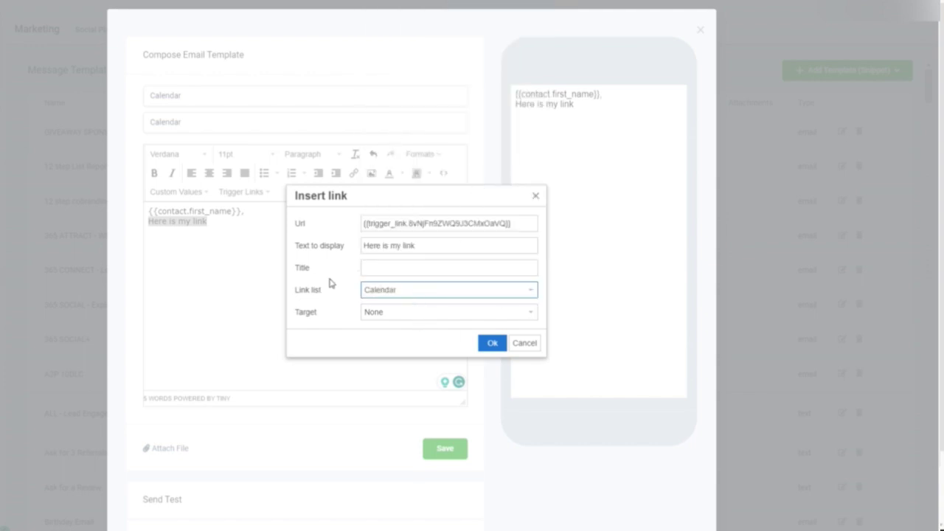
pyautogui.click(491, 344)
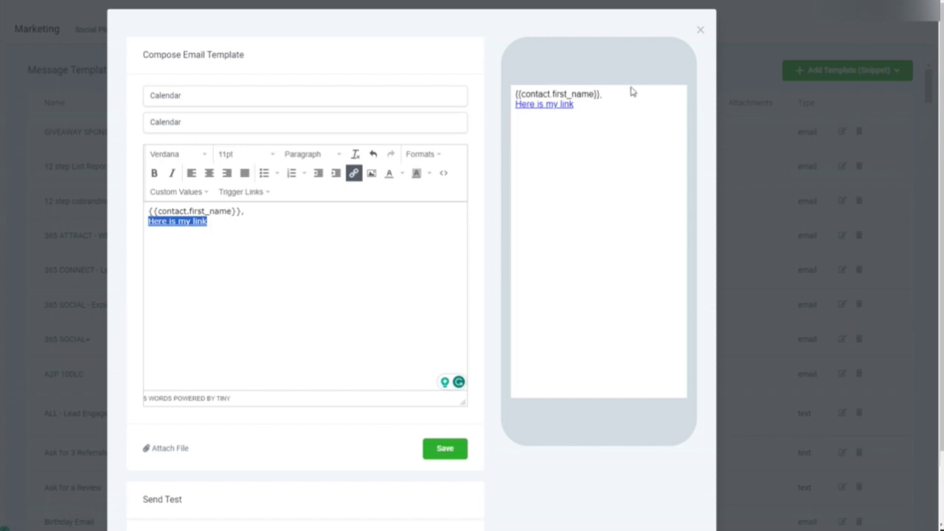
pyautogui.click(702, 32)
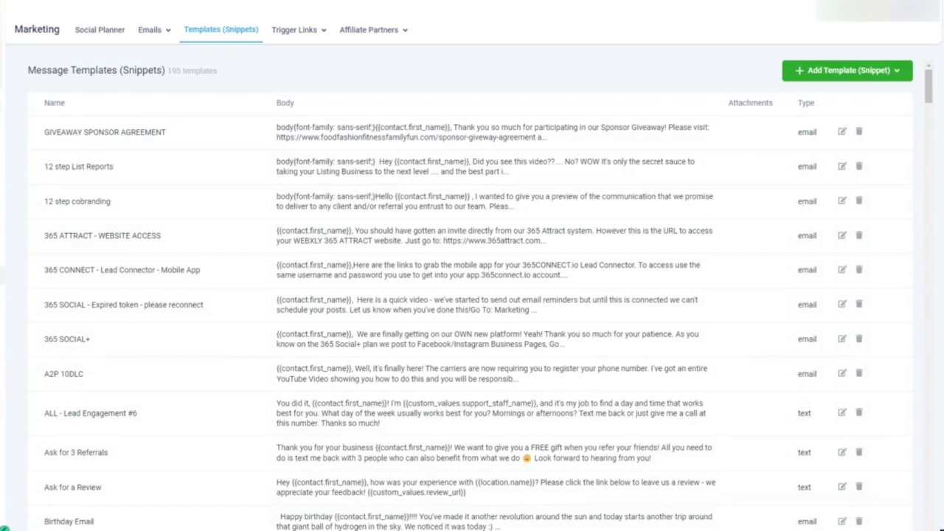
# Go to Emails > Templates and open the *APPOINTMENT REMINDERS folder.
pyautogui.moveTo(148, 31)
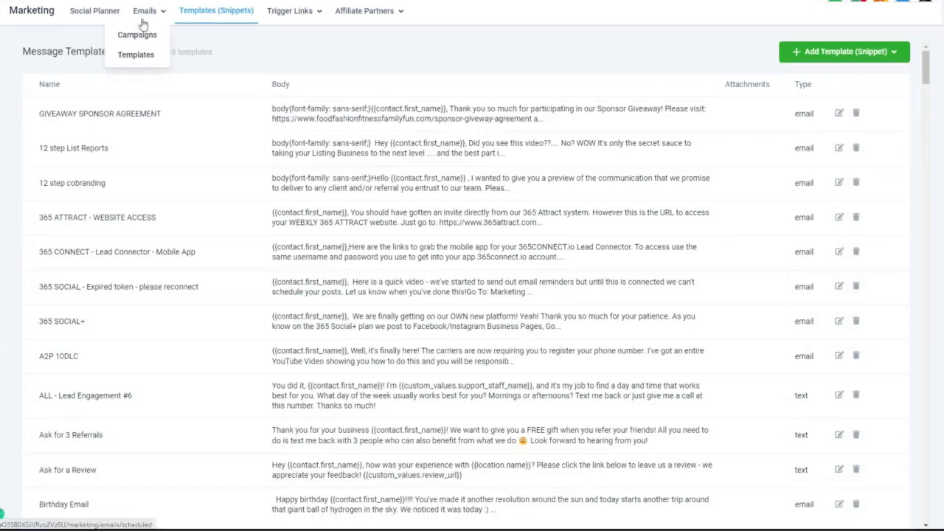
pyautogui.click(131, 59)
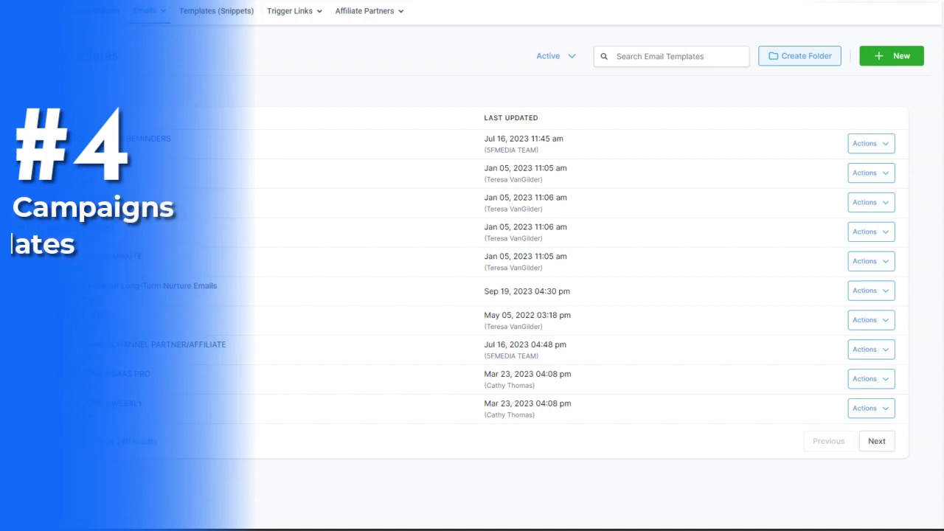
pyautogui.click(116, 146)
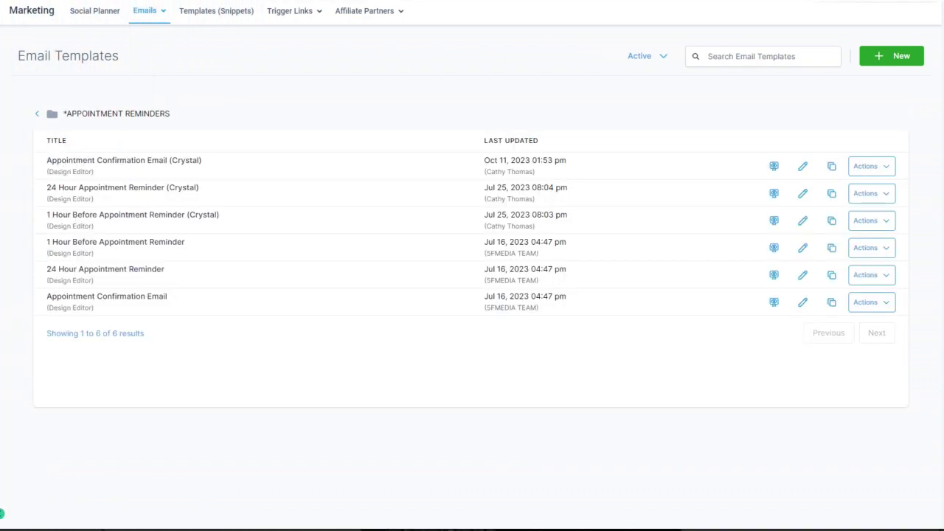
# In Appointment Confirmation Email (Crystal), replace the {{trigger_link}} line with the word 'Direction'.
pyautogui.click(114, 165)
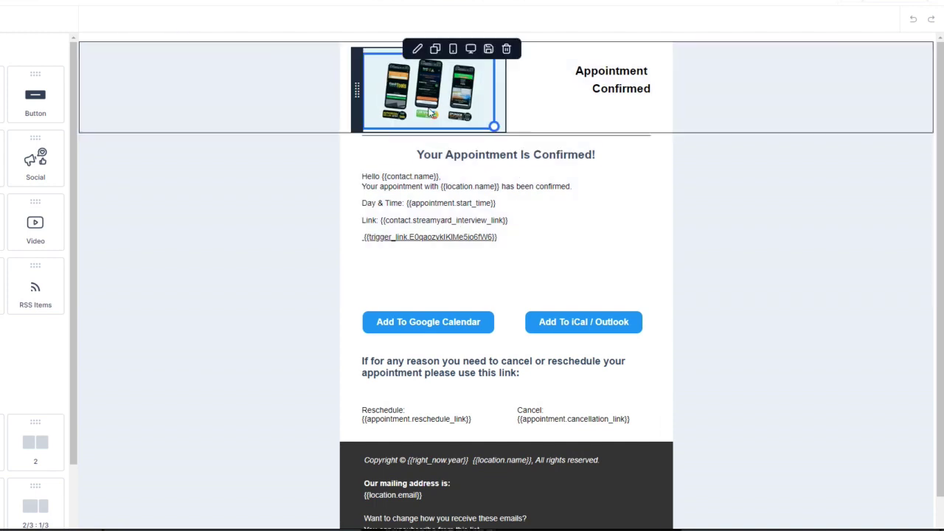
pyautogui.moveTo(524, 239); pyautogui.dragTo(359, 246)
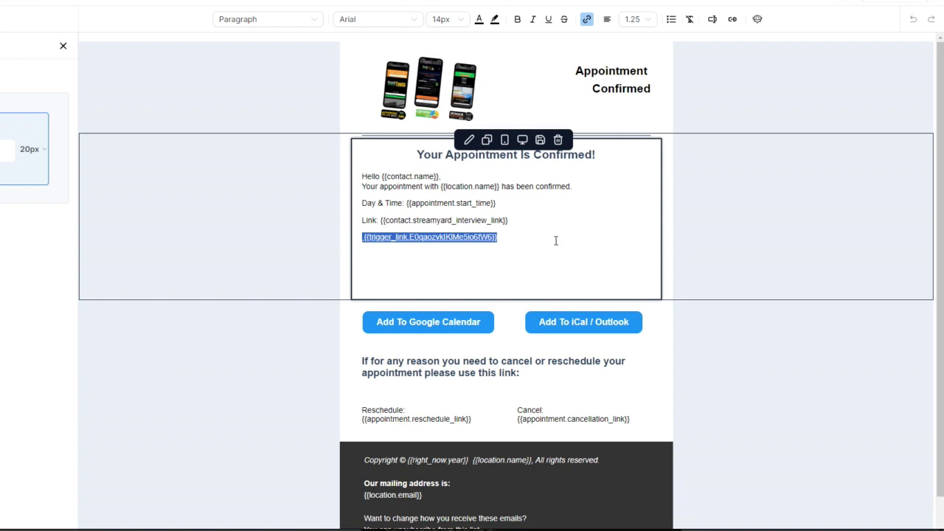
pyautogui.moveTo(509, 221); pyautogui.dragTo(382, 221)
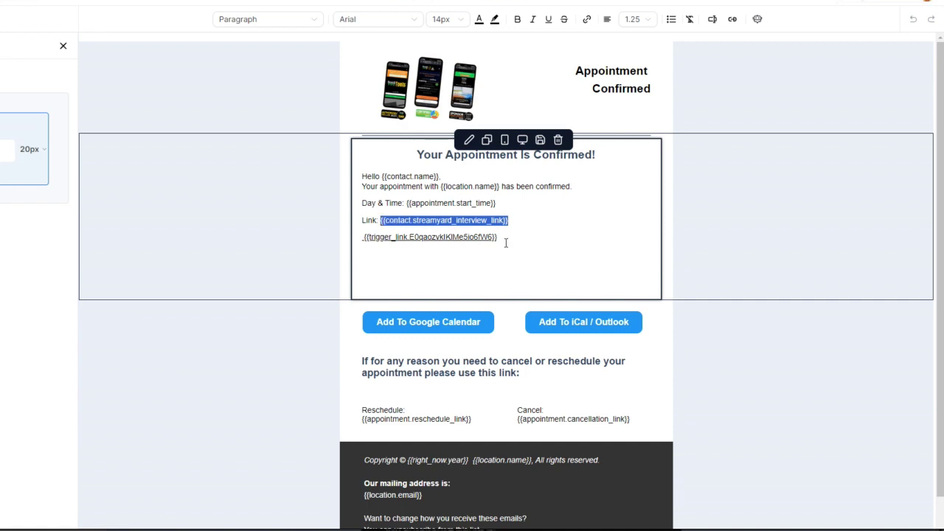
pyautogui.moveTo(506, 242); pyautogui.dragTo(363, 237)
pyautogui.press('BackSpace')
pyautogui.write('direrections')
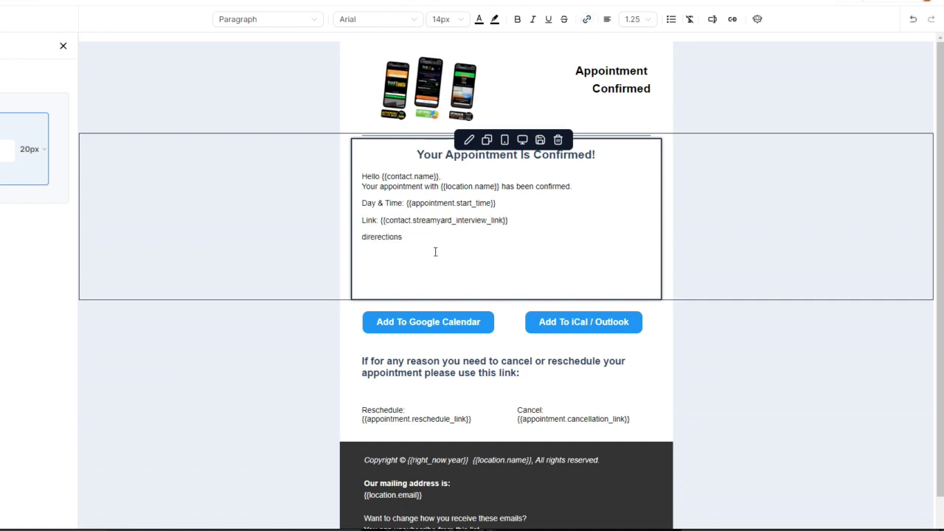
pyautogui.moveTo(405, 237); pyautogui.dragTo(361, 243)
pyautogui.write('Direction')
pyautogui.hotkey('shift', 'Left')
pyautogui.hotkey('shift', 'Left')
pyautogui.hotkey('shift', 'Left')
pyautogui.hotkey('shift', 'Left')
pyautogui.hotkey('shift', 'Left')
pyautogui.hotkey('shift', 'Left')
pyautogui.hotkey('shift', 'Left')
pyautogui.hotkey('shift', 'Left')
pyautogui.hotkey('shift', 'Left')
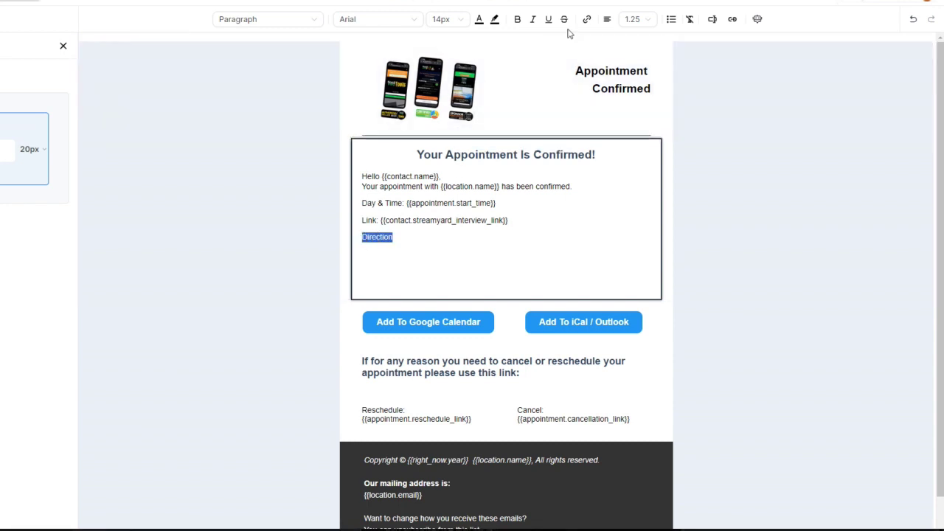
# Link the word 'Direction' to the Calendar trigger link chosen from the Link List.
pyautogui.click(588, 21)
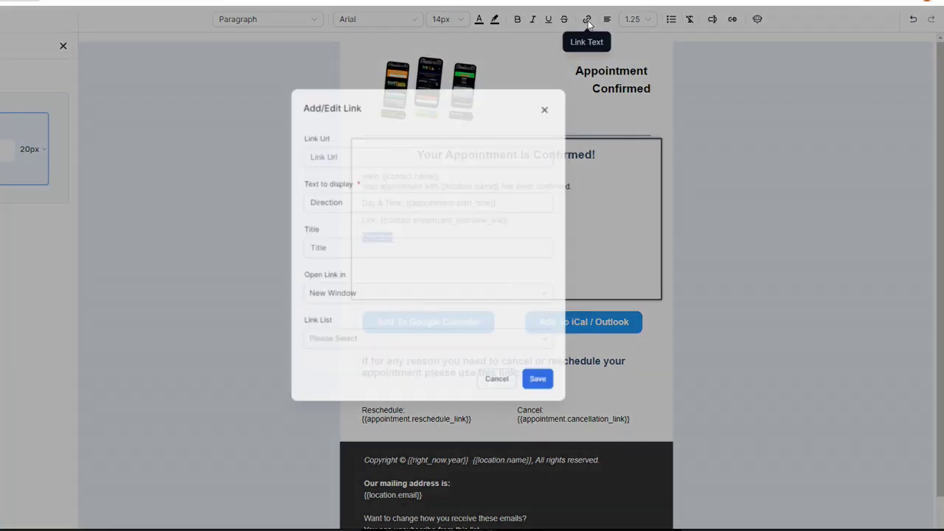
pyautogui.click(289, 221)
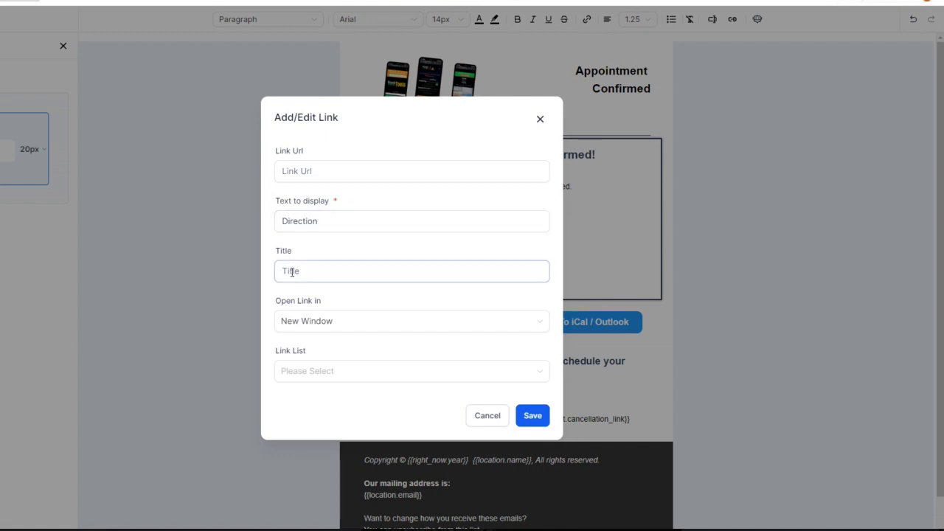
pyautogui.click(322, 371)
pyautogui.scroll(-3, 335, 450)
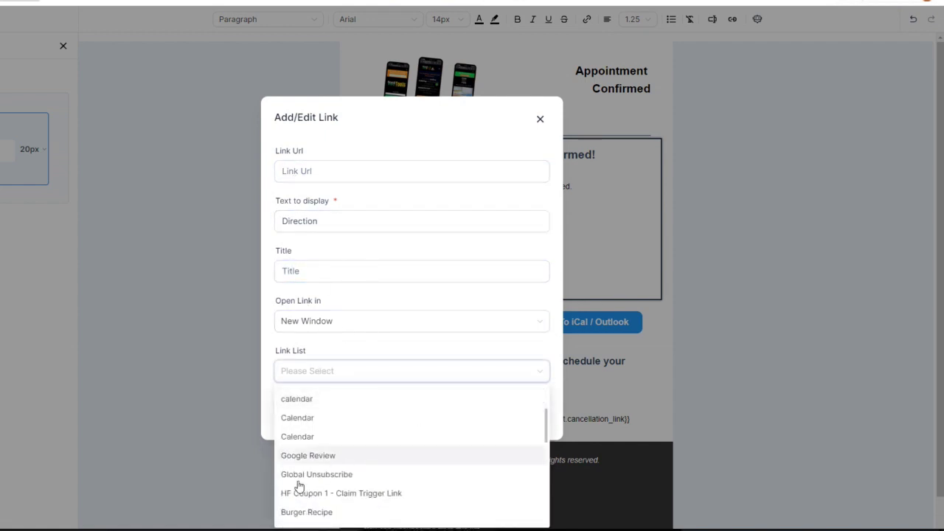
pyautogui.click(312, 419)
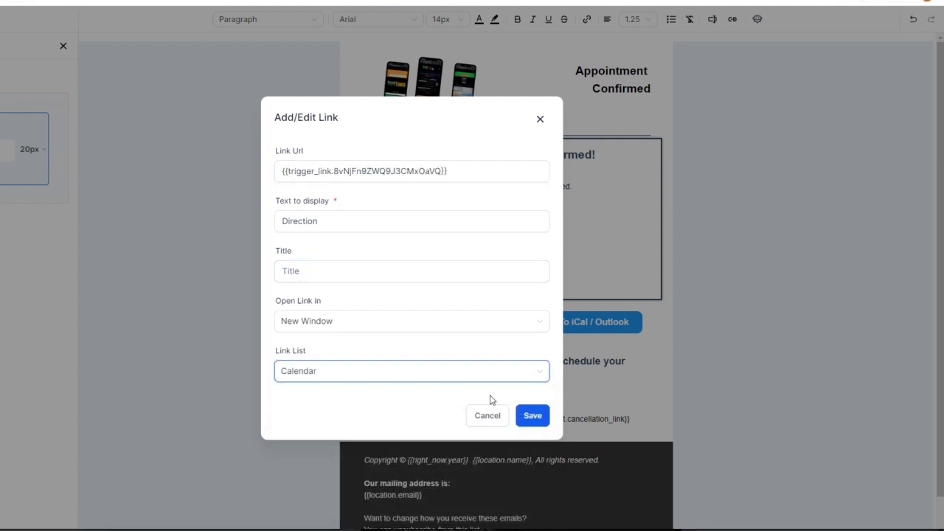
pyautogui.click(531, 416)
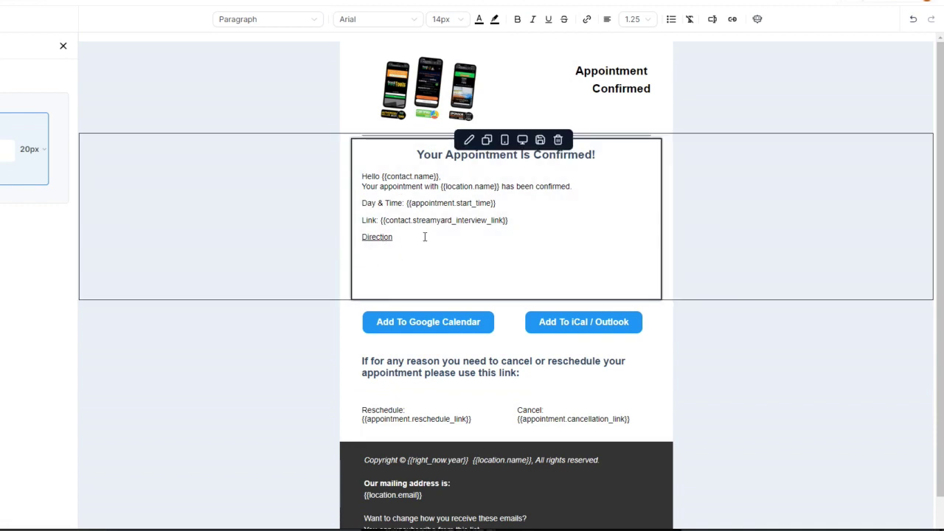
pyautogui.scroll(-1, 468, 364)
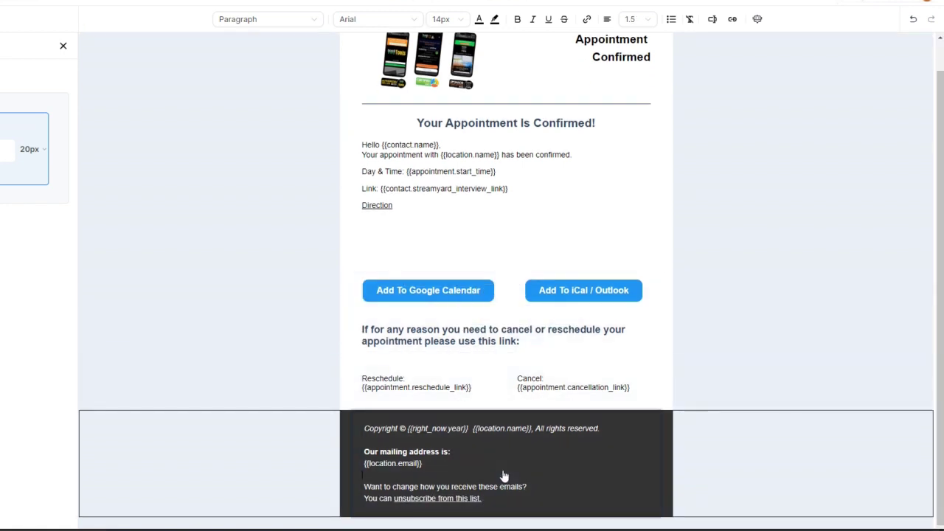
# Re-save the footer unsubscribe link with UNSUBSCRIBE selected in the Link List.
pyautogui.click(492, 505)
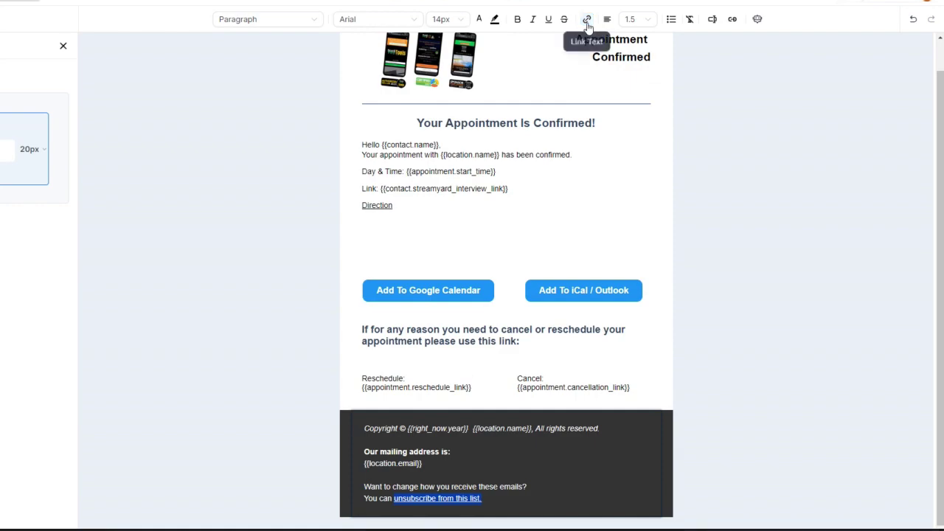
pyautogui.click(588, 28)
pyautogui.click(327, 374)
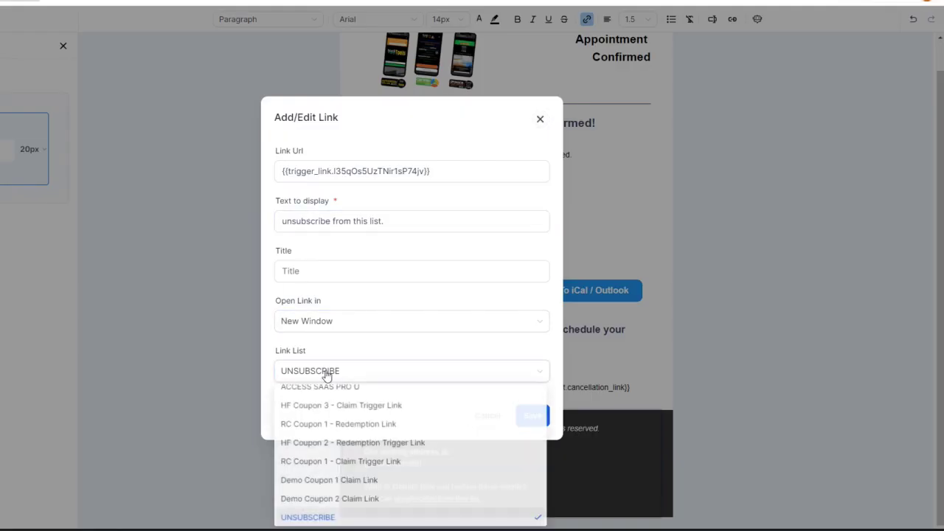
pyautogui.click(327, 521)
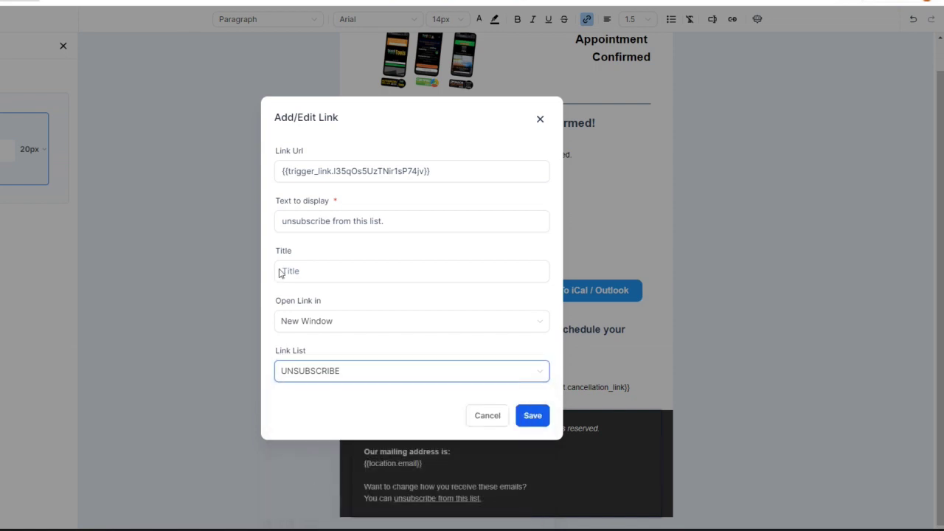
pyautogui.click(533, 417)
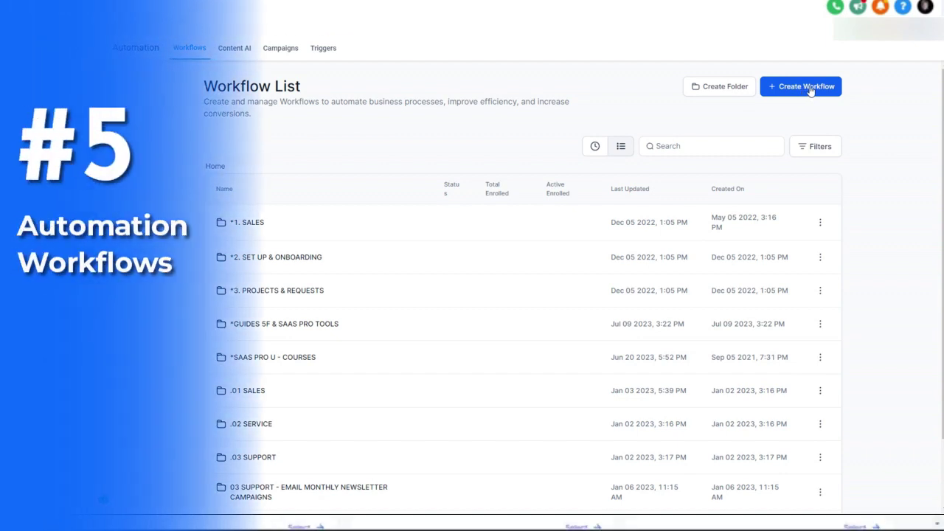
# Start a blank workflow from scratch and select its default title.
pyautogui.click(809, 89)
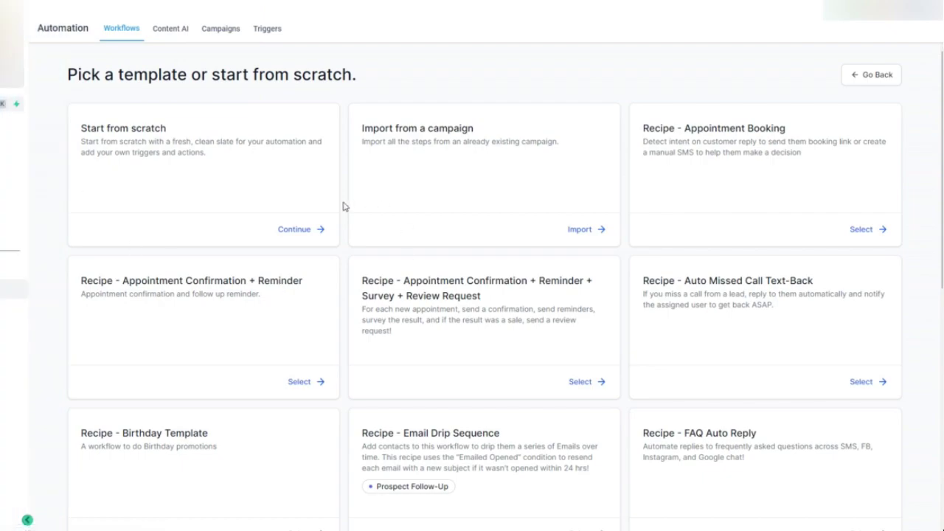
pyautogui.click(297, 229)
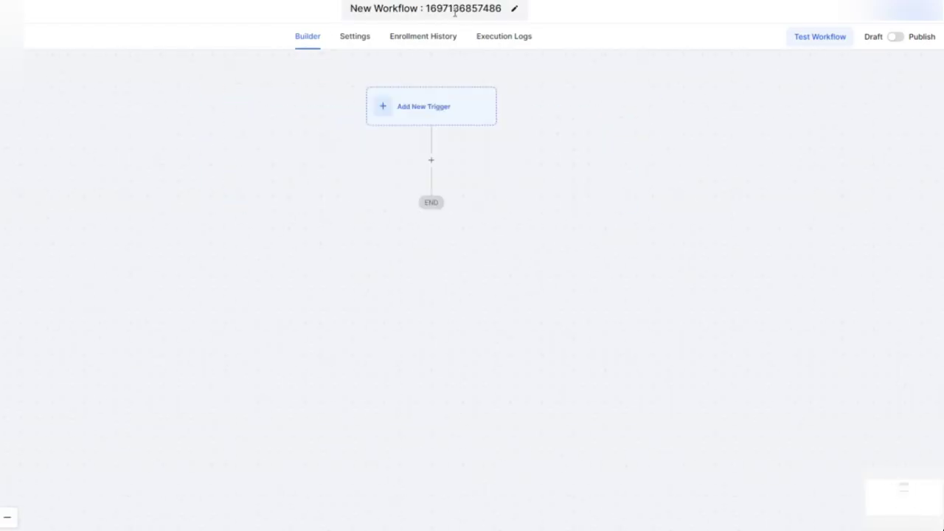
pyautogui.doubleClick(455, 14)
pyautogui.hotkey('ctrl', 'a')
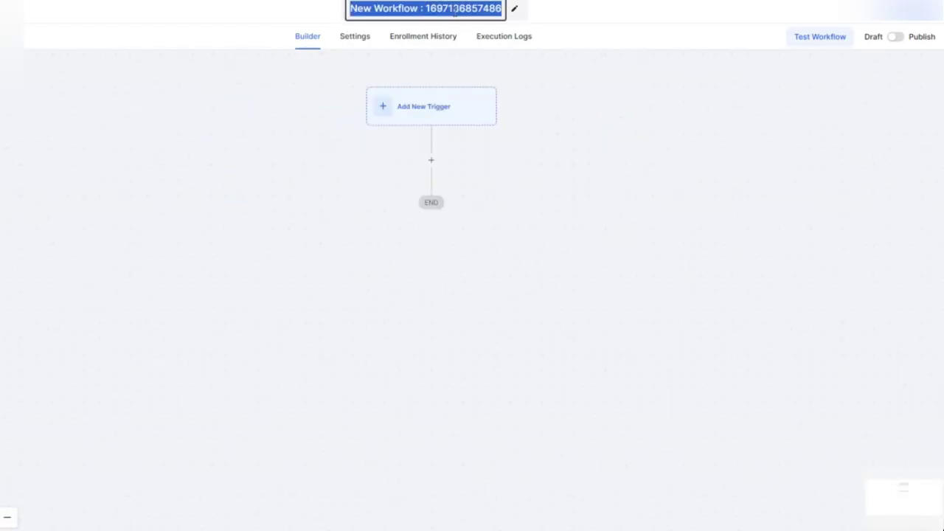
# Rename the workflow to 'prom' and bring up its trigger choices.
pyautogui.write('Unssub')
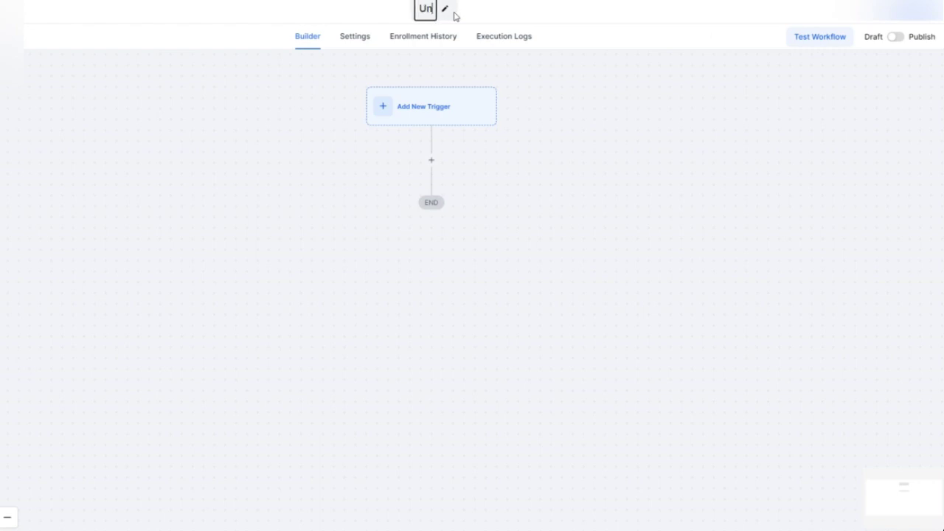
pyautogui.press('BackSpace')
pyautogui.press('BackSpace')
pyautogui.press('BackSpace')
pyautogui.write('Dire')
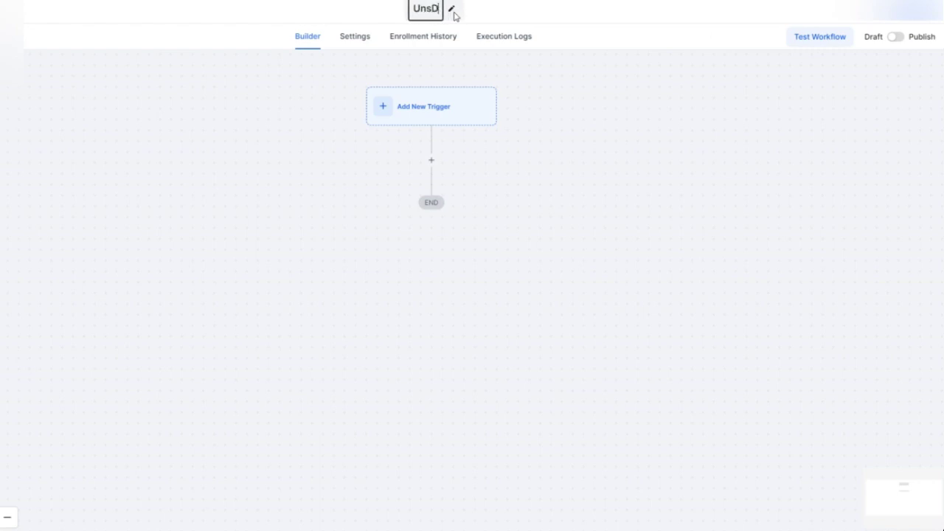
pyautogui.press('BackSpace')
pyautogui.press('BackSpace')
pyautogui.press('BackSpace')
pyautogui.press('BackSpace')
pyautogui.press('BackSpace')
pyautogui.press('BackSpace')
pyautogui.press('BackSpace')
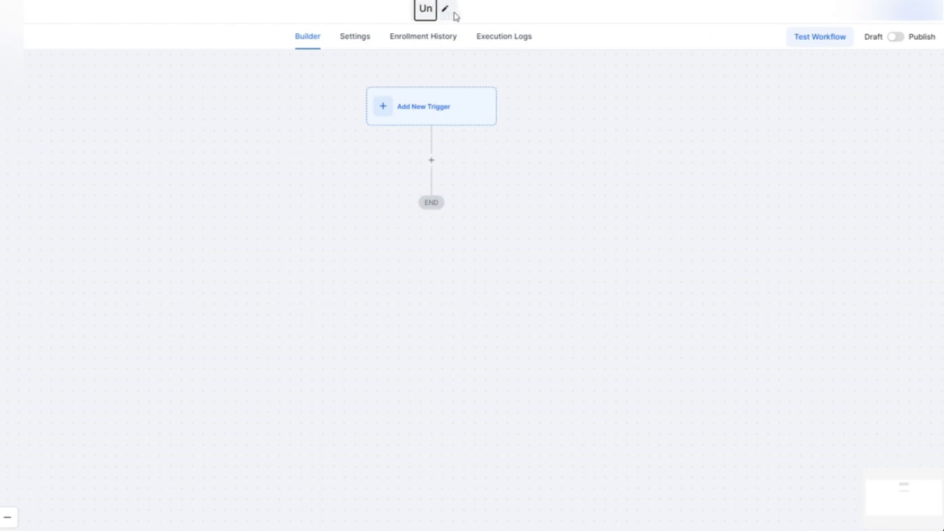
pyautogui.write('PPronk')
pyautogui.press('BackSpace')
pyautogui.press('BackSpace')
pyautogui.press('BackSpace')
pyautogui.press('BackSpace')
pyautogui.press('BackSpace')
pyautogui.press('BackSpace')
pyautogui.write('prom')
pyautogui.click(455, 107)
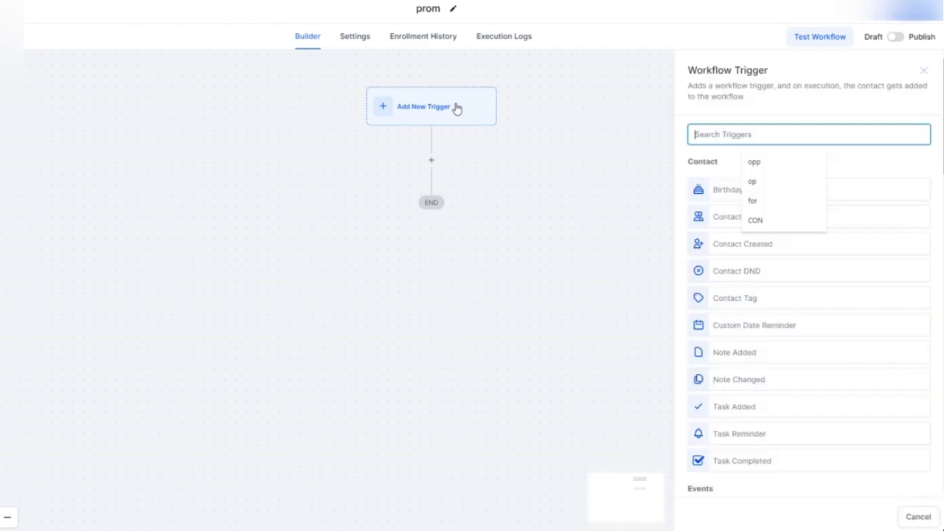
# Set the prom workflow trigger to Trigger Link Clicked, filtered to Trigger link = Calendar.
pyautogui.write('Tr')
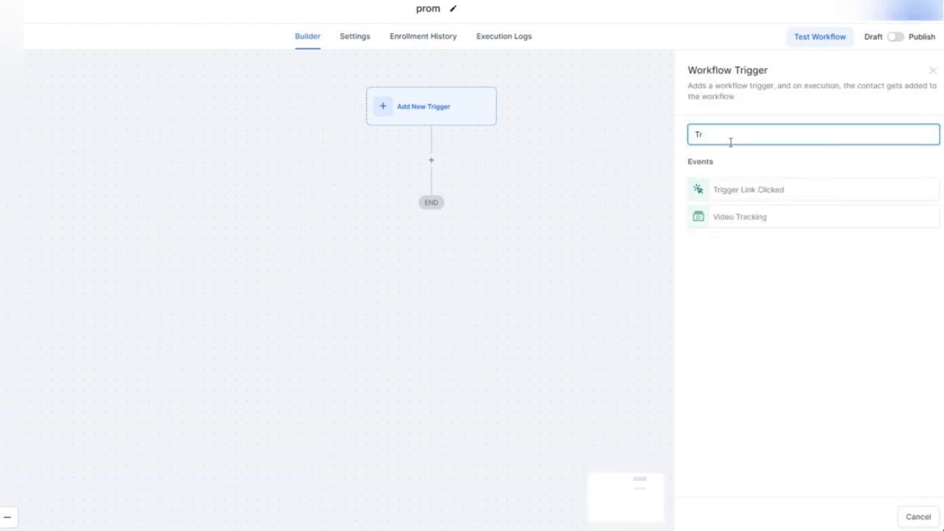
pyautogui.click(752, 194)
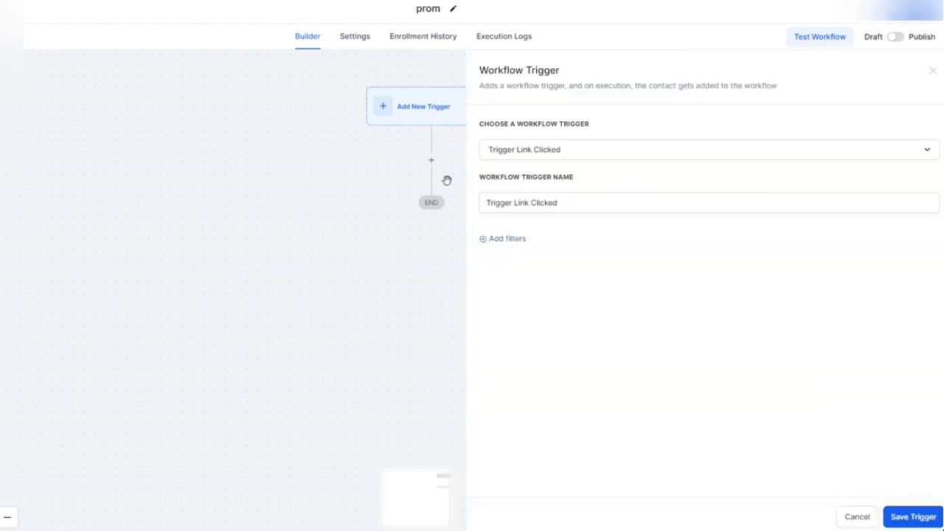
pyautogui.click(507, 241)
pyautogui.click(537, 256)
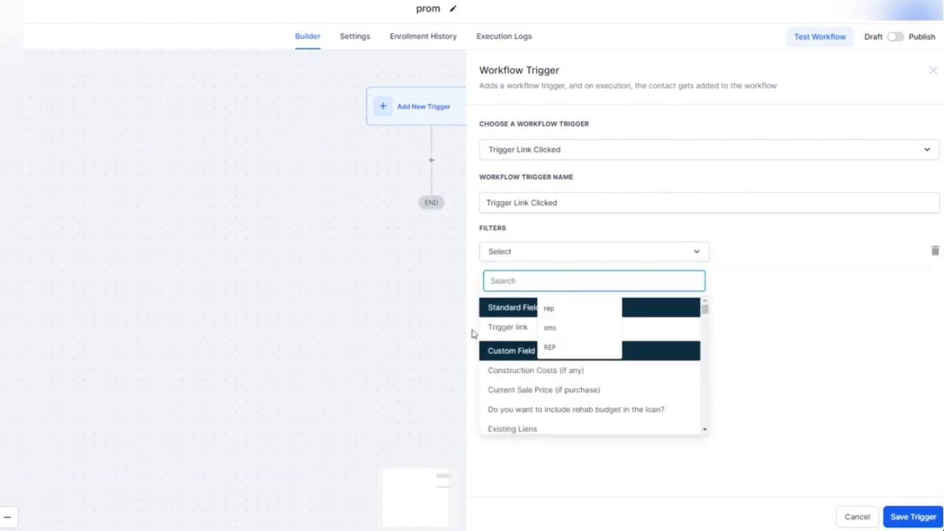
pyautogui.click(496, 328)
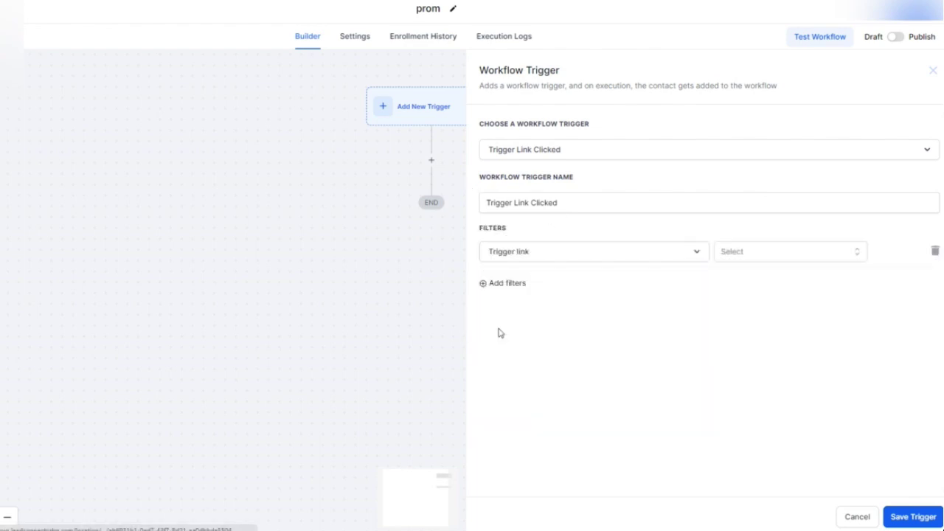
pyautogui.click(864, 253)
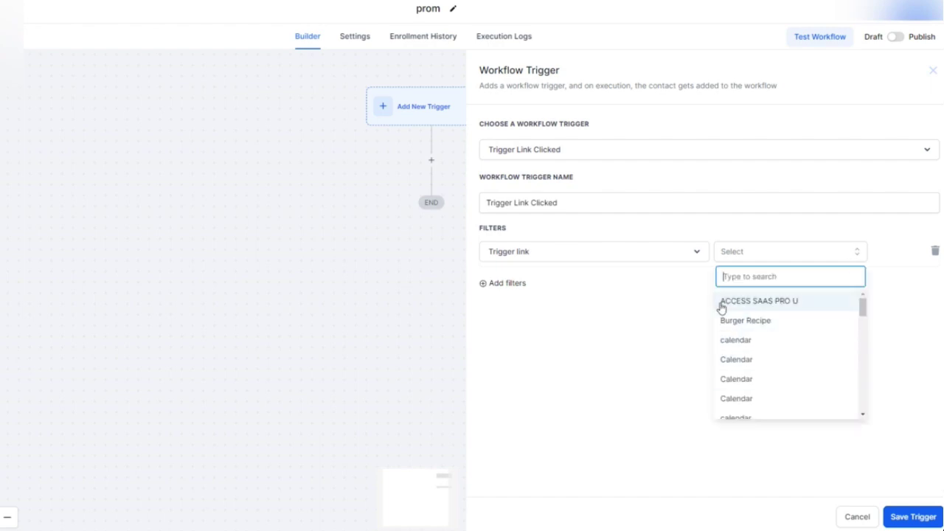
pyautogui.click(751, 362)
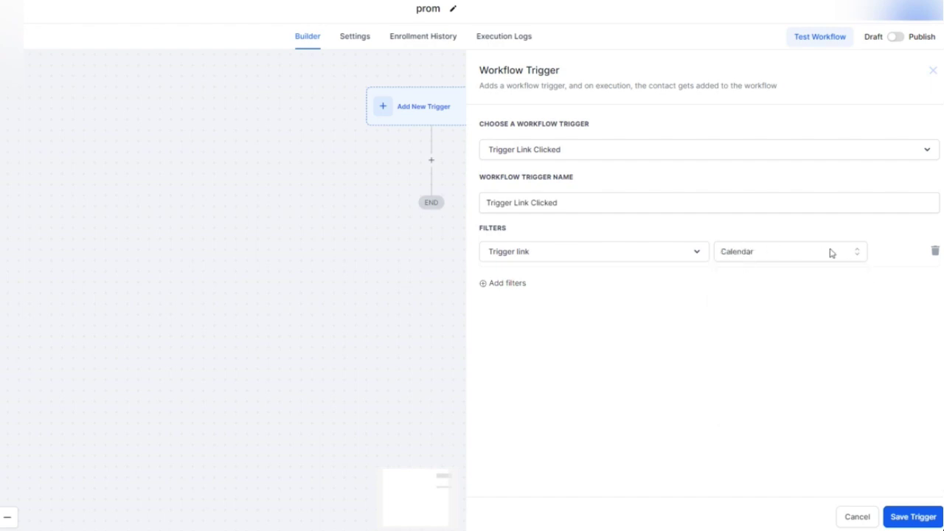
# Confirm Calendar remains the selected trigger link and save the trigger.
pyautogui.click(854, 253)
pyautogui.scroll(-6, 784, 388)
pyautogui.scroll(6, 785, 384)
pyautogui.click(641, 353)
pyautogui.click(913, 517)
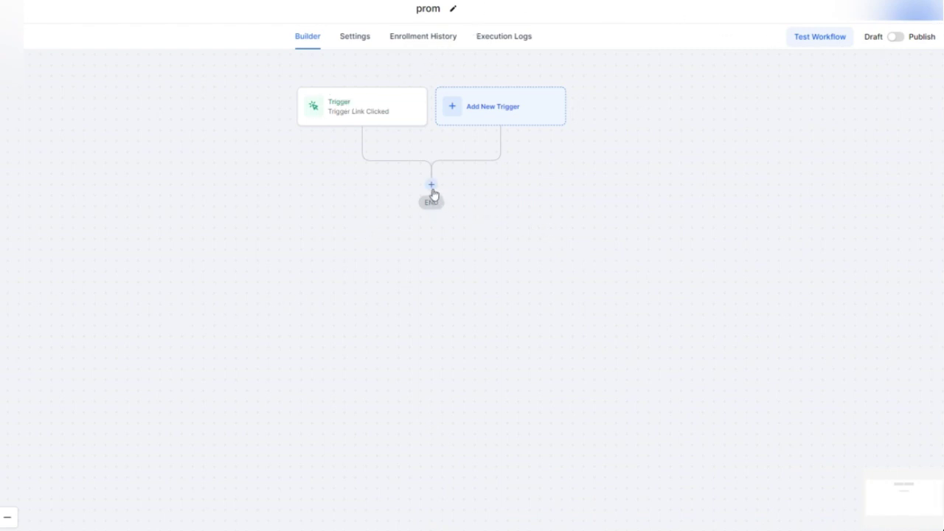
# Add a Send Email action after the trigger.
pyautogui.click(431, 185)
pyautogui.write('send')
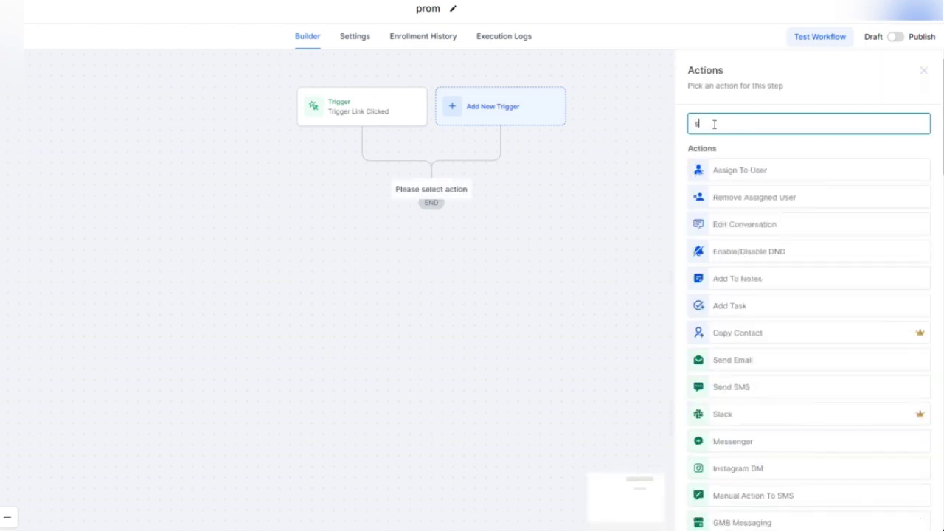
pyautogui.click(736, 180)
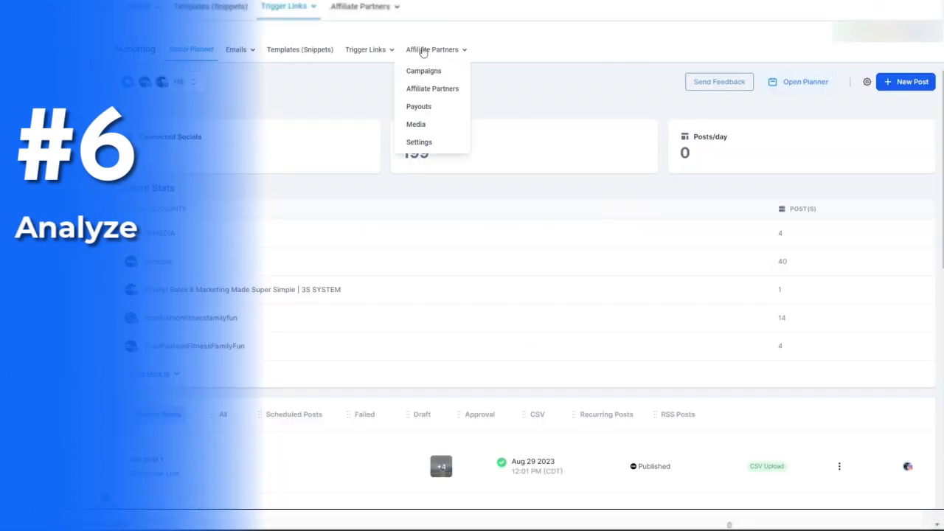
# Review clicks per link on the Trigger Links Analyze page, then open the date range picker.
pyautogui.moveTo(375, 53)
pyautogui.click(369, 85)
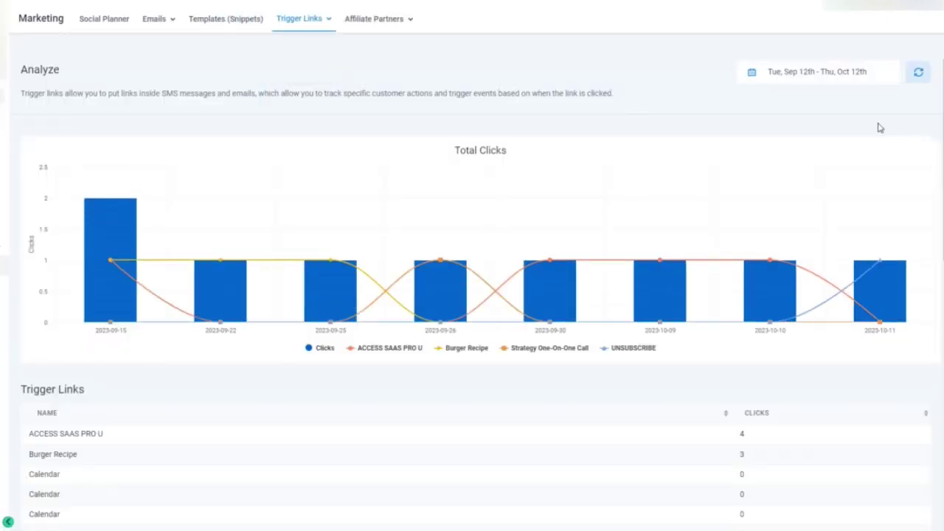
pyautogui.scroll(-2, 339, 402)
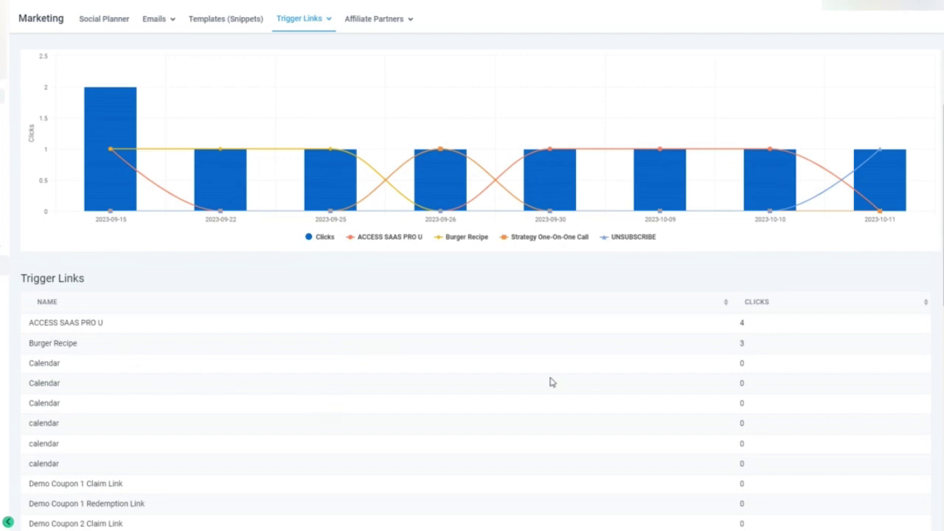
pyautogui.scroll(-5, 752, 354)
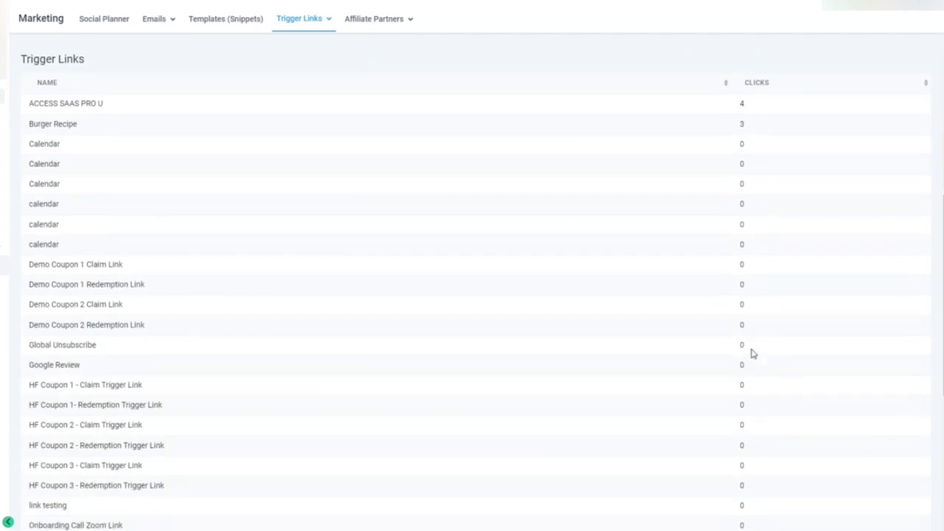
pyautogui.scroll(6, 752, 354)
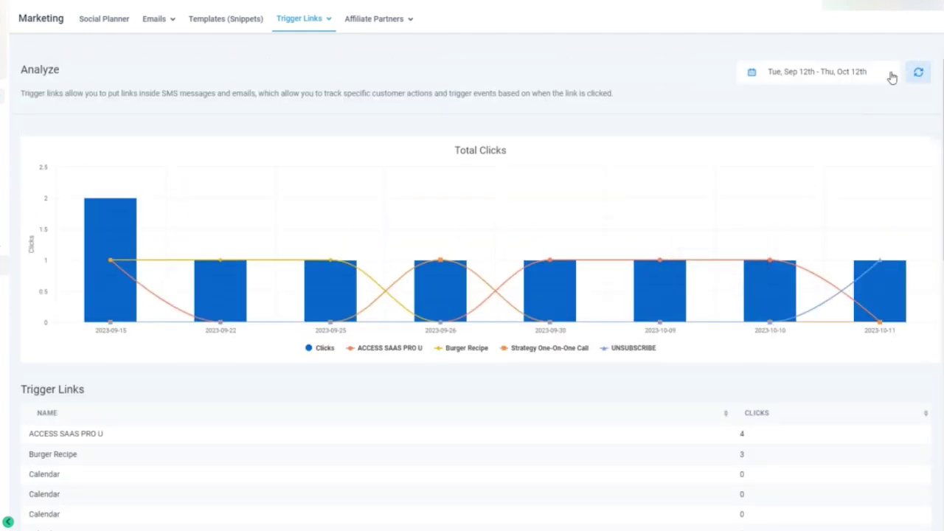
pyautogui.click(773, 75)
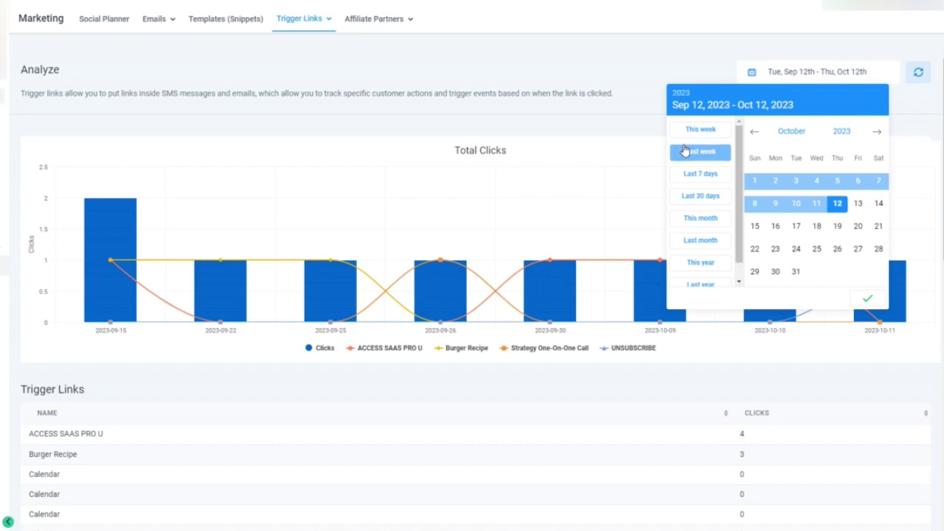
# Apply the This month range (Oct 1–31, 2023) and review the Trigger Links table.
pyautogui.click(694, 222)
pyautogui.click(868, 298)
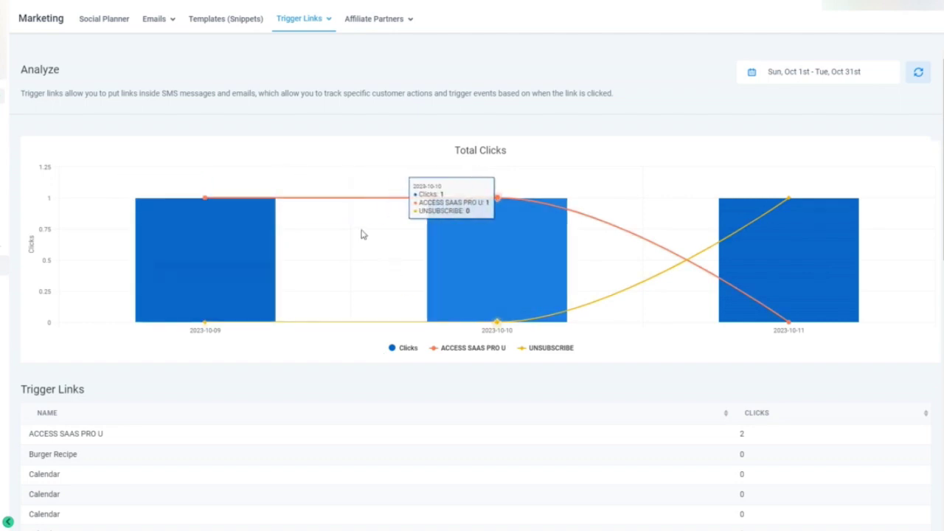
pyautogui.scroll(-5, 329, 410)
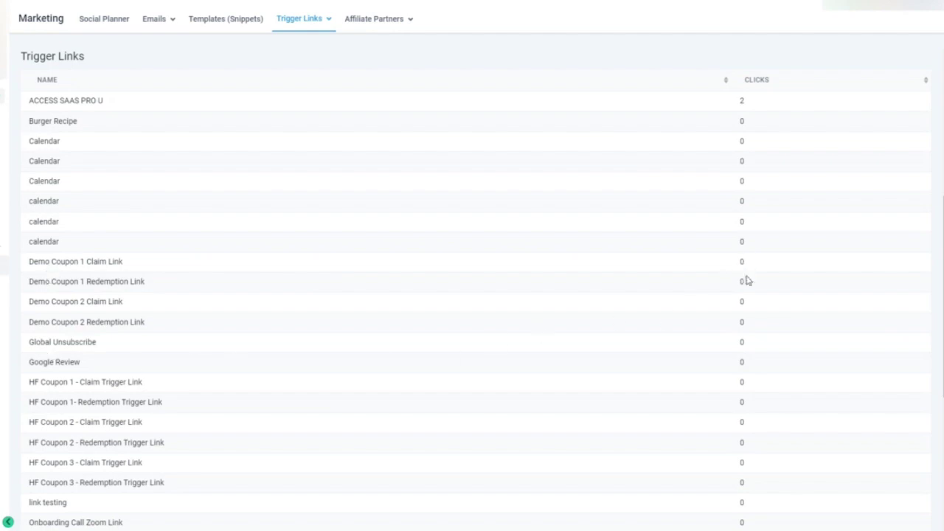
pyautogui.scroll(-1, 278, 394)
pyautogui.scroll(6, 274, 374)
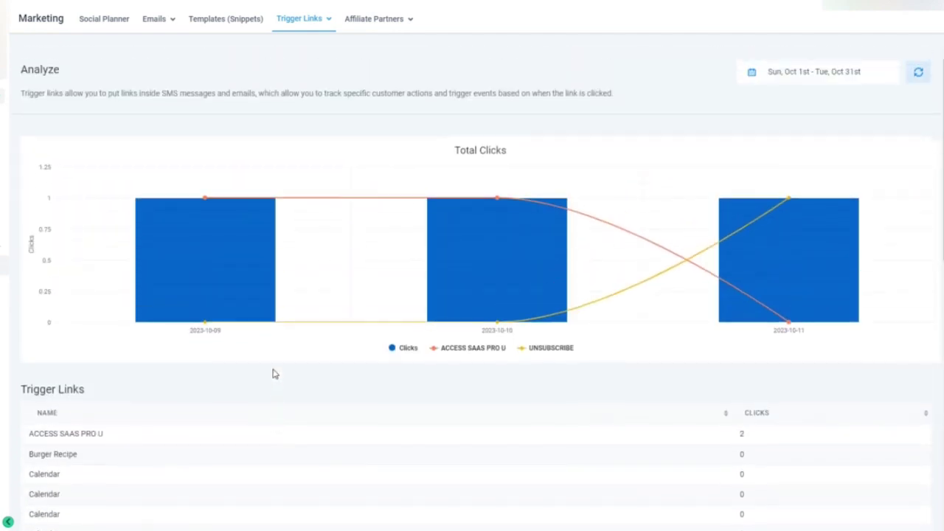
pyautogui.scroll(-2, 54, 456)
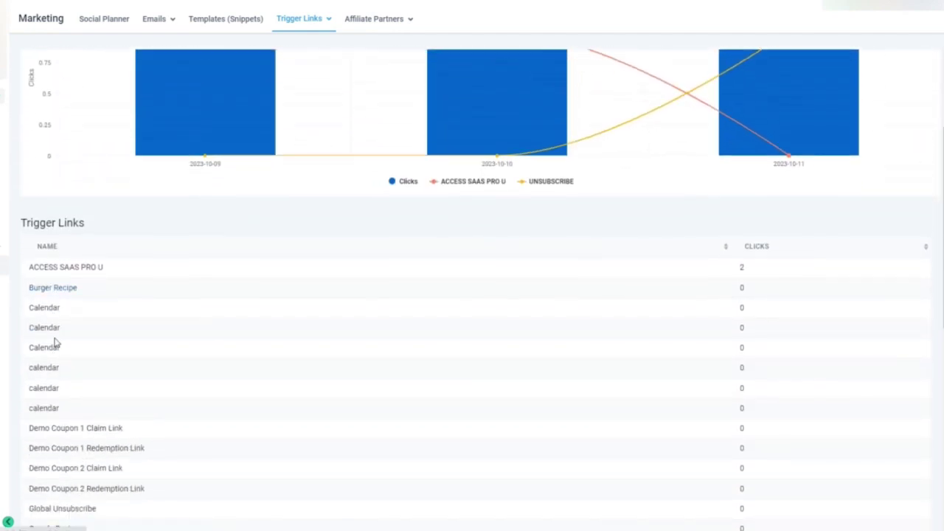
pyautogui.scroll(2, 225, 367)
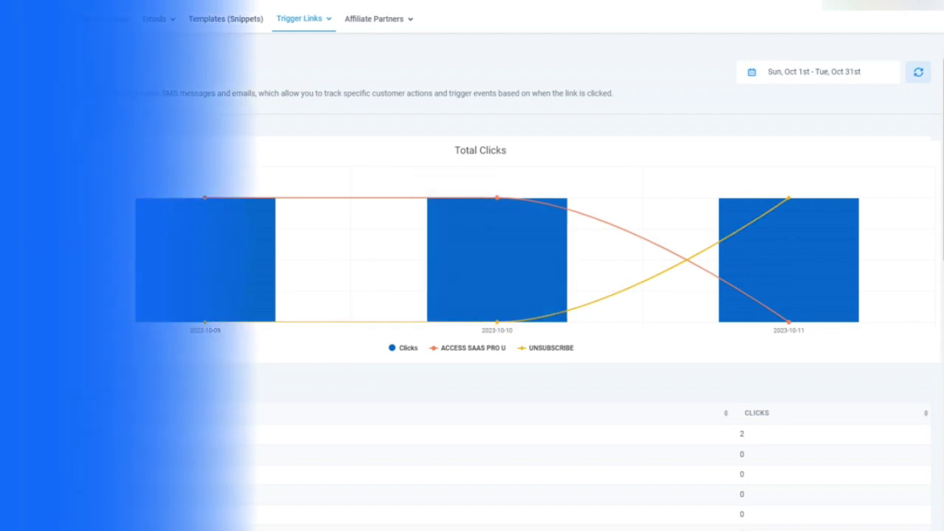
# Open Links under Trigger Links in the Marketing menu to list each link's URL.
pyautogui.click(279, 20)
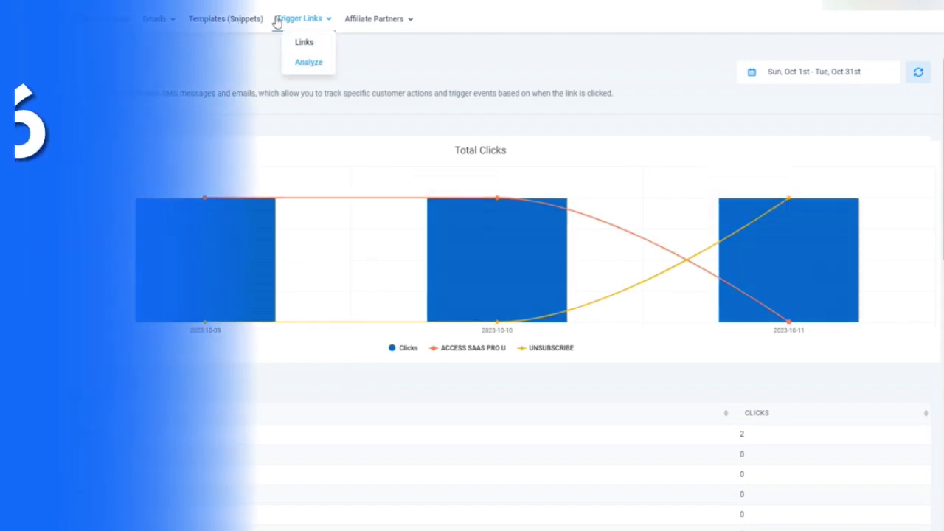
pyautogui.click(306, 44)
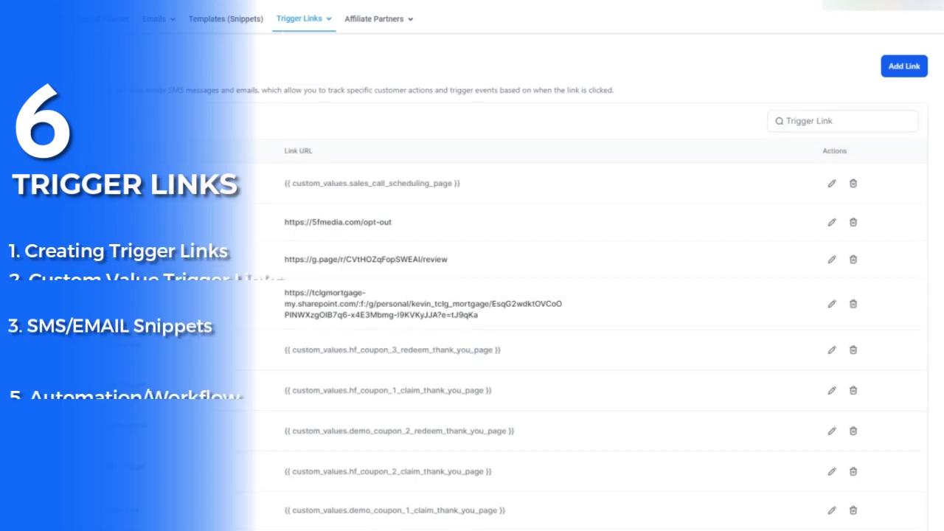